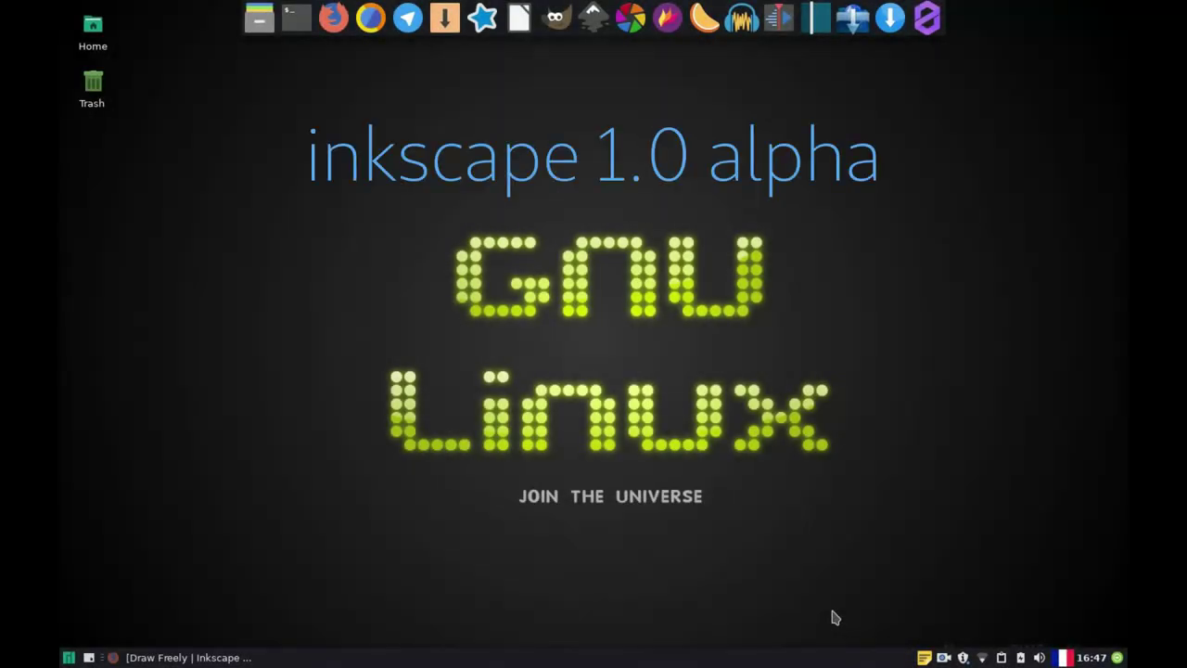
Restore the Firefox window showing the inkscape.org home page from the taskbar.
click(248, 658)
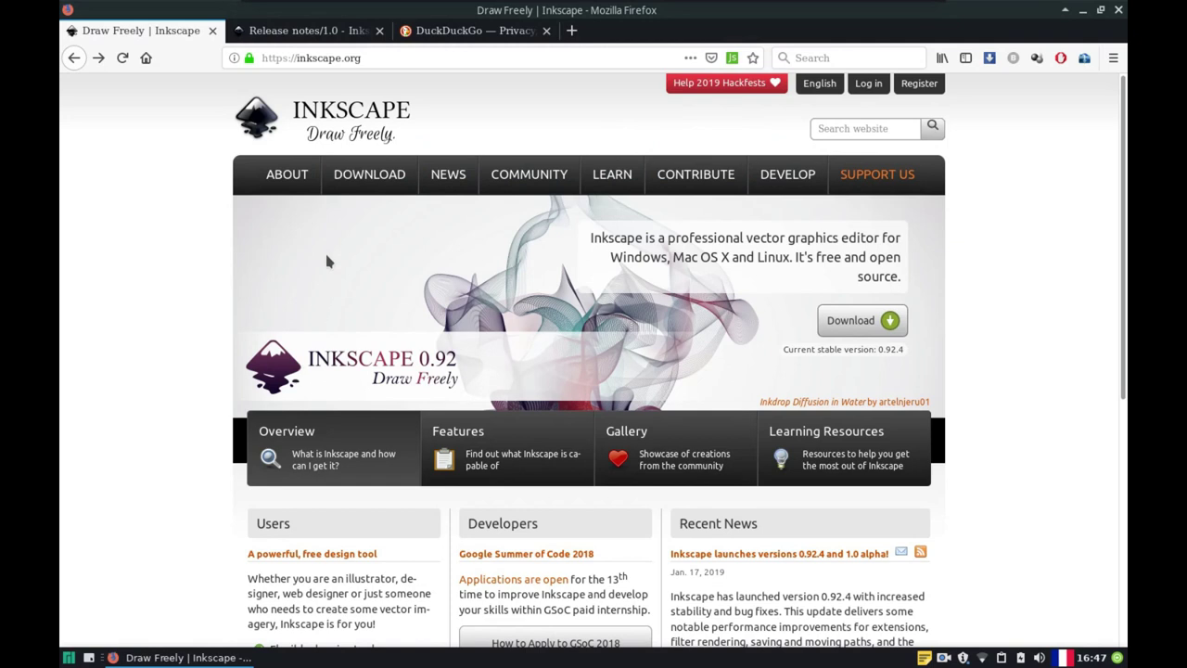
mouse_move(448, 174)
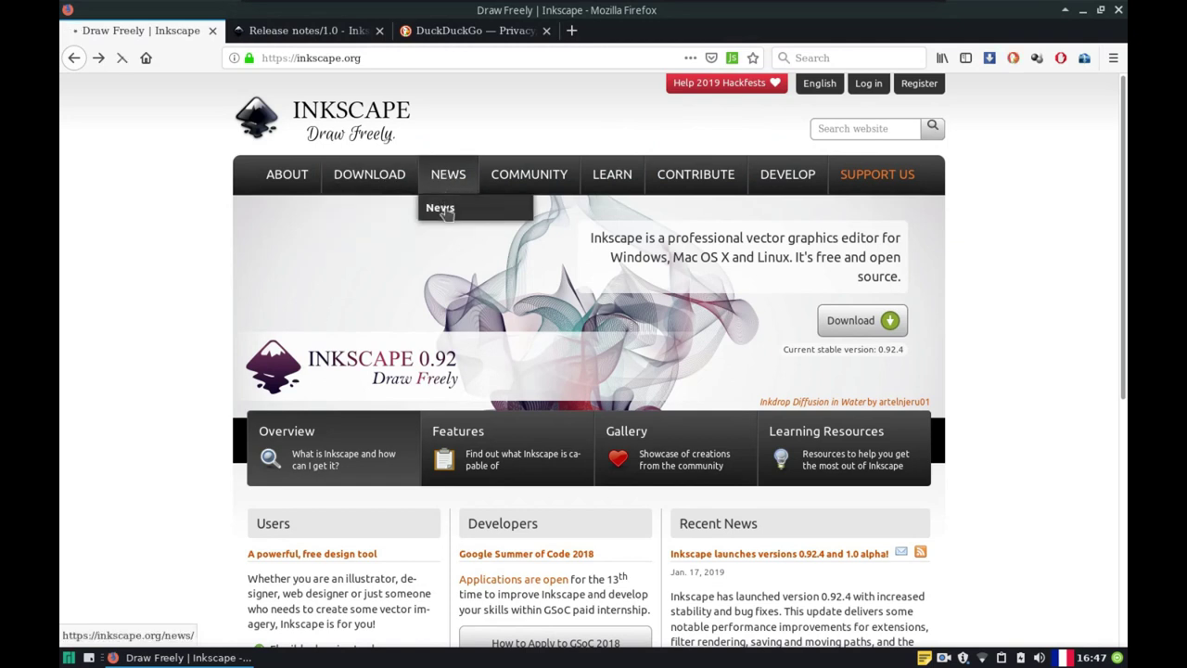
Go to Inkscape News and open the 0.92.4 and 1.0 alpha announcement article.
click(441, 208)
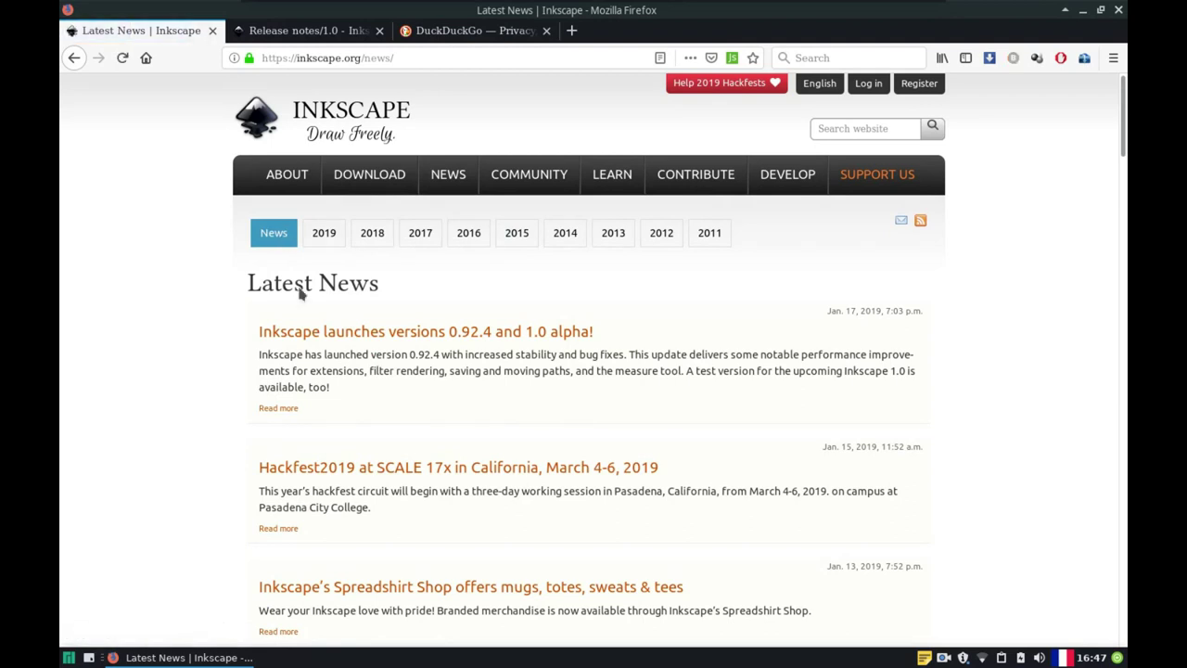
mouse_move(246, 331)
mouse_down()
mouse_move(603, 340)
mouse_move(524, 340)
mouse_up()
click(610, 334)
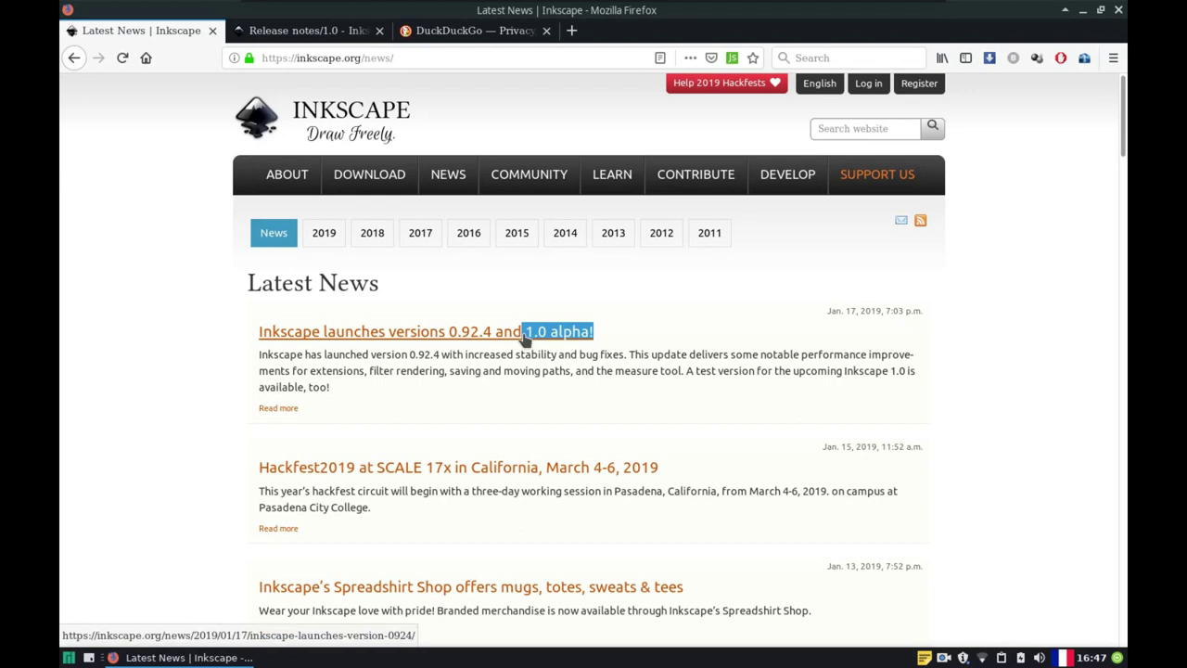
click(522, 480)
key(Return)
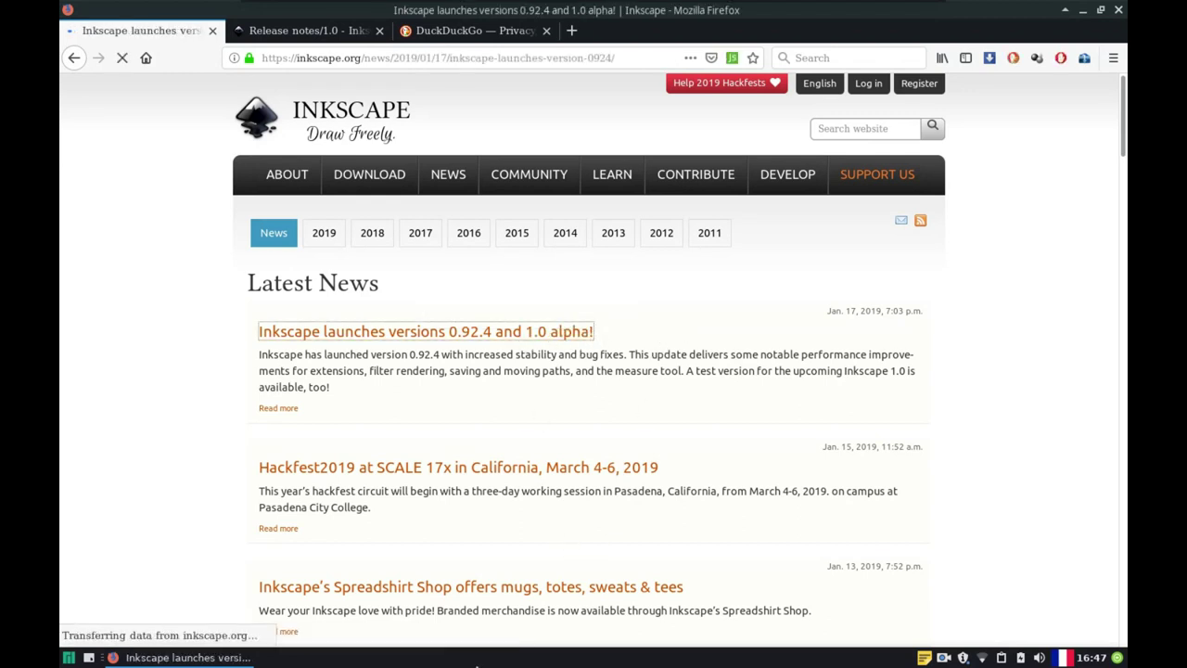
Read the AppImage note and follow 'Head here to download the alpha' to the 1.0alpha0 page.
scroll(480, 556, down, 5)
scroll(481, 559, down, 3)
scroll(480, 559, down, 2)
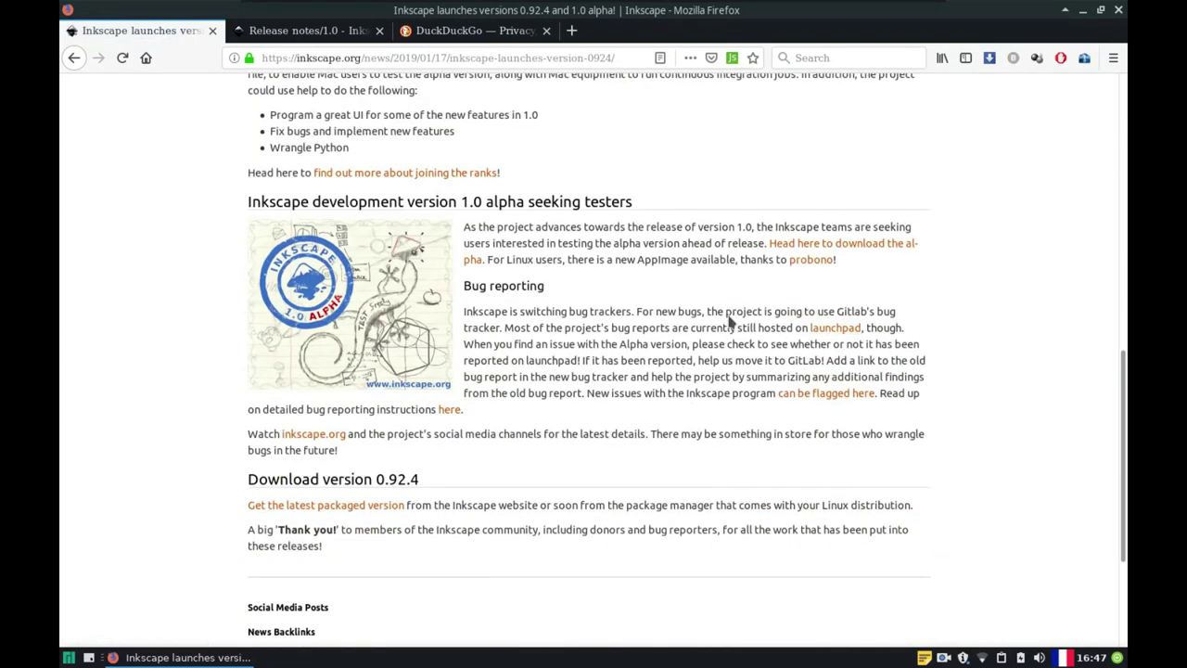
drag(639, 261, 687, 261)
drag(568, 261, 825, 269)
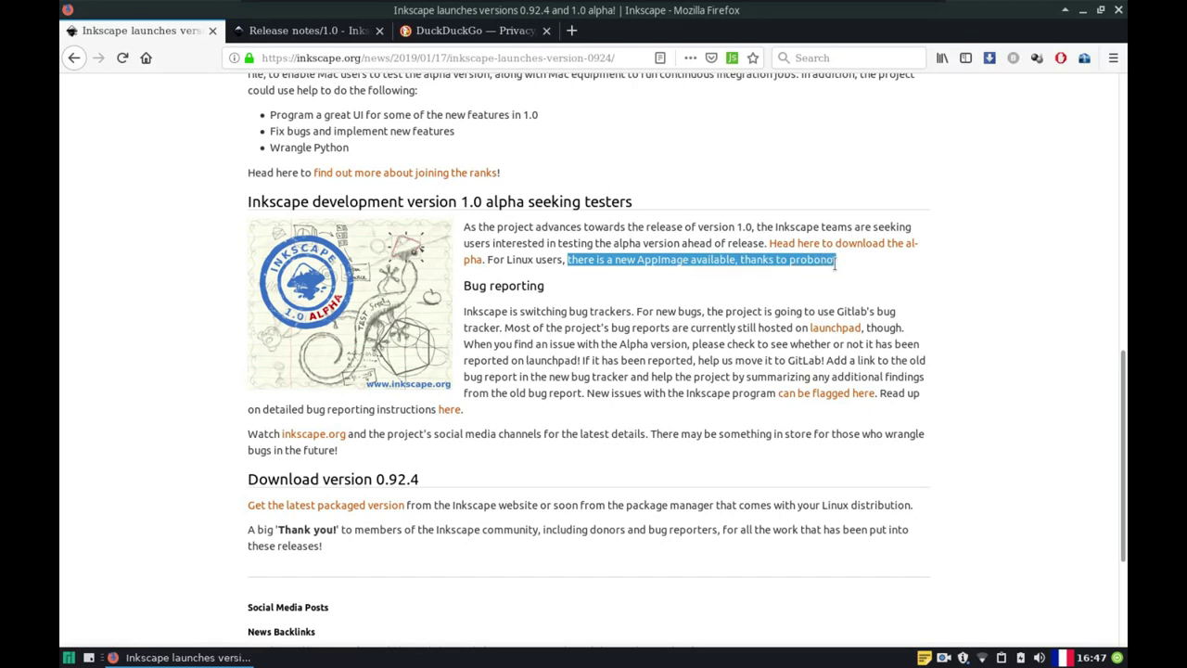
click(805, 293)
click(821, 251)
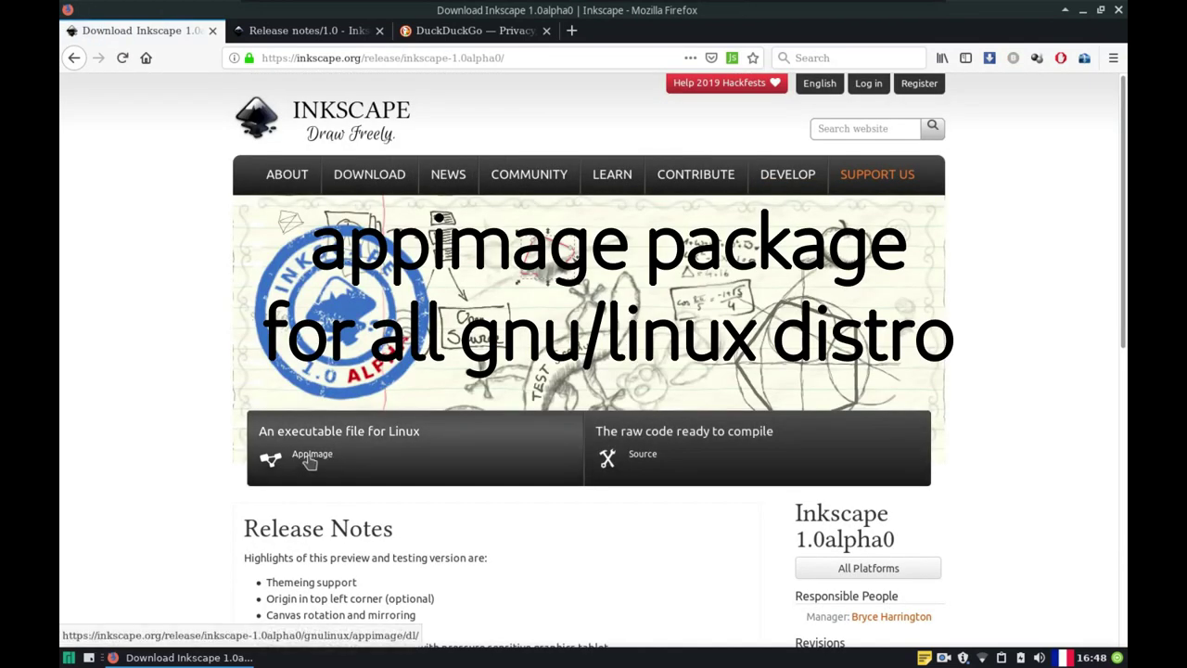
Request the Linux AppImage download, then cancel the New Download prompt.
click(331, 456)
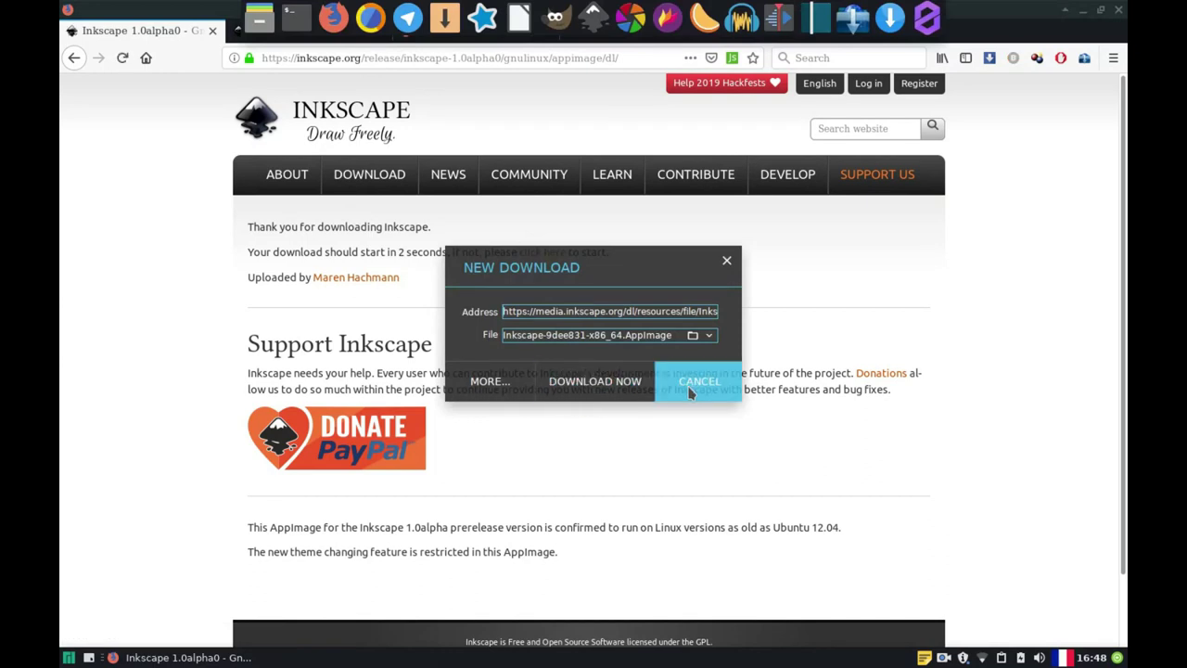
click(624, 388)
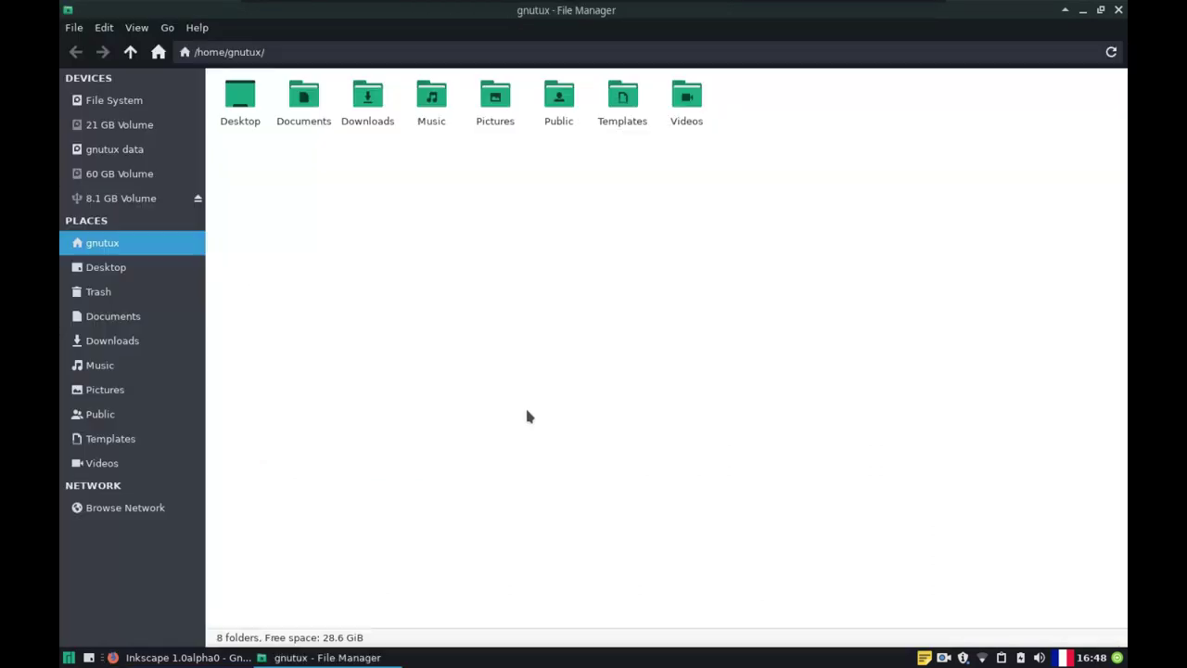
In Downloads, confirm the AppImage's 'Allow this file to run as a program' permission and run it.
double_click(368, 104)
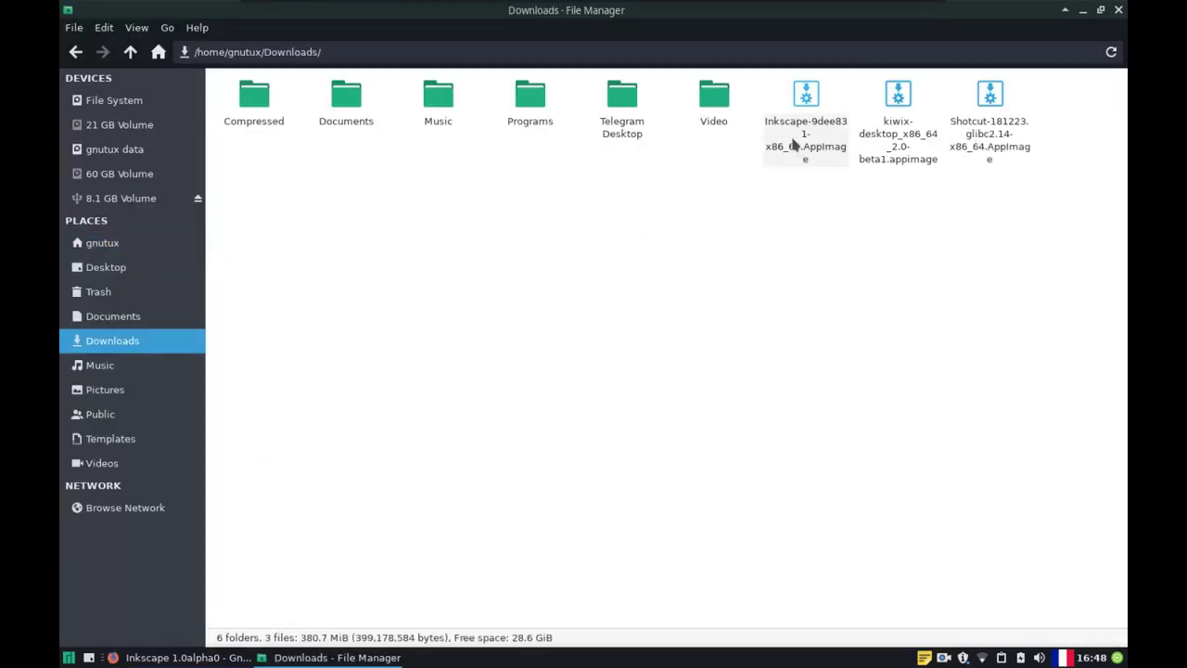
right_click(804, 138)
click(844, 324)
click(592, 162)
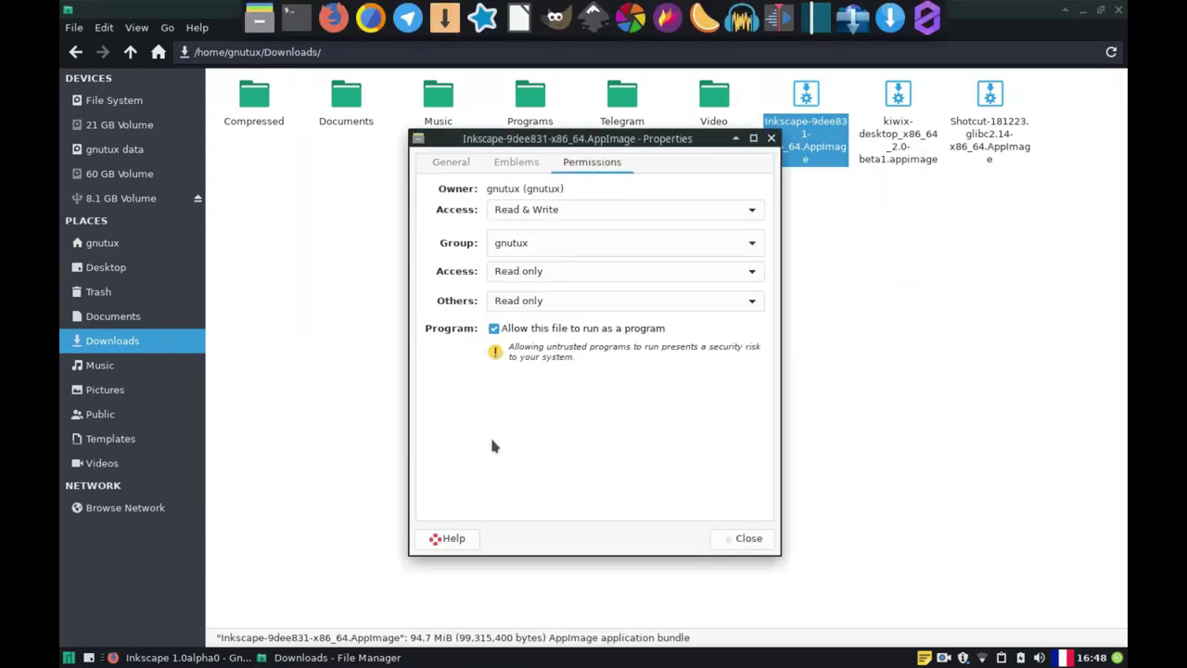
click(742, 538)
right_click(798, 109)
click(793, 205)
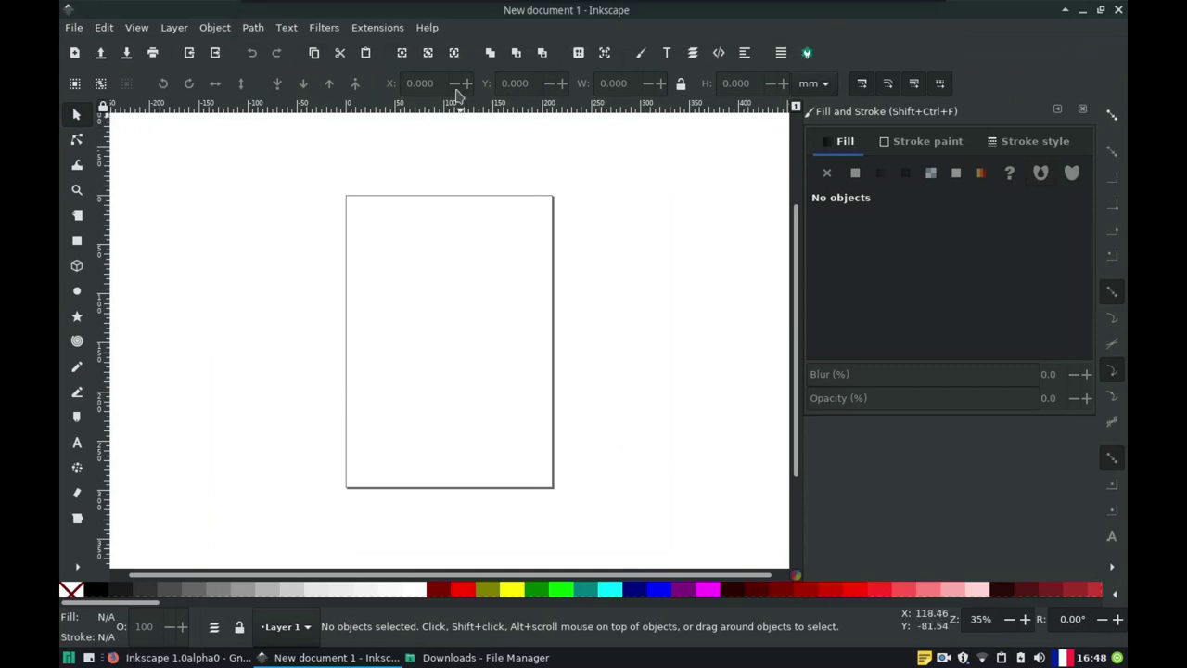
click(428, 28)
click(447, 234)
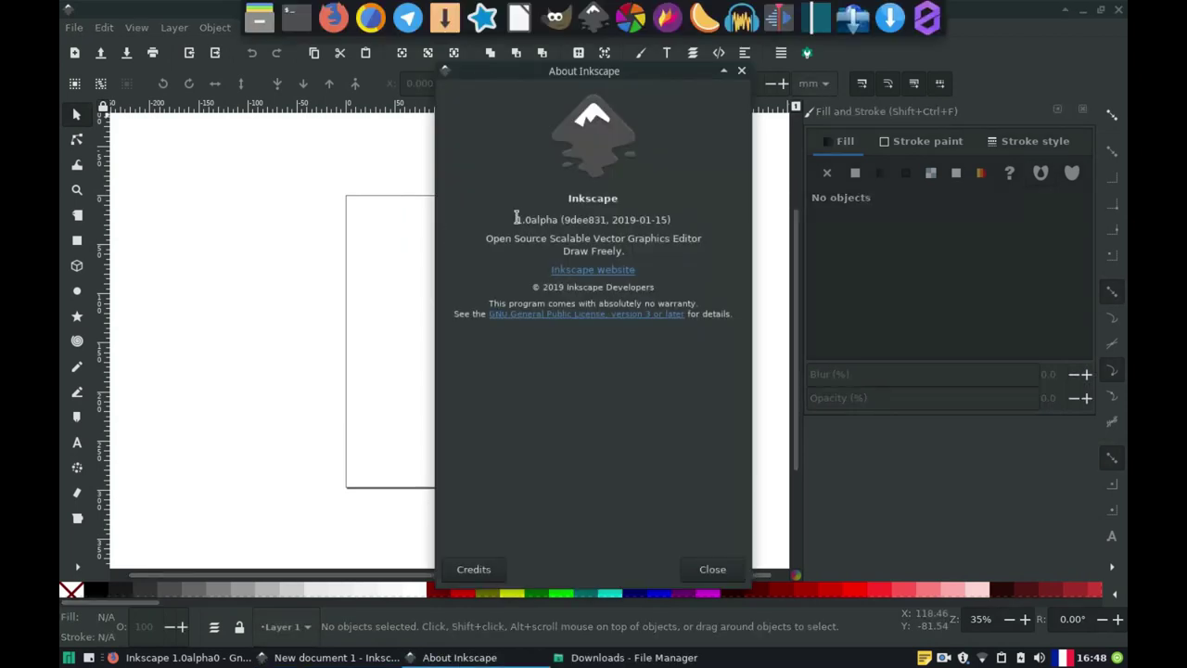
double_click(555, 220)
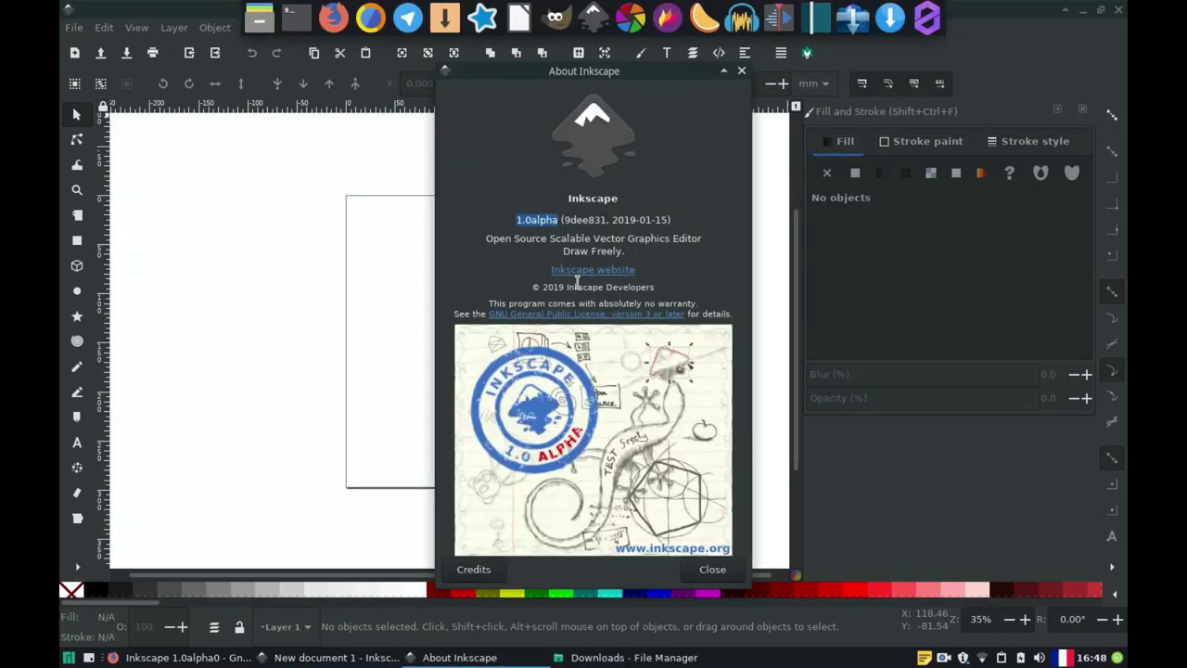
mouse_move(541, 271)
mouse_down()
mouse_move(666, 272)
mouse_move(544, 286)
mouse_up()
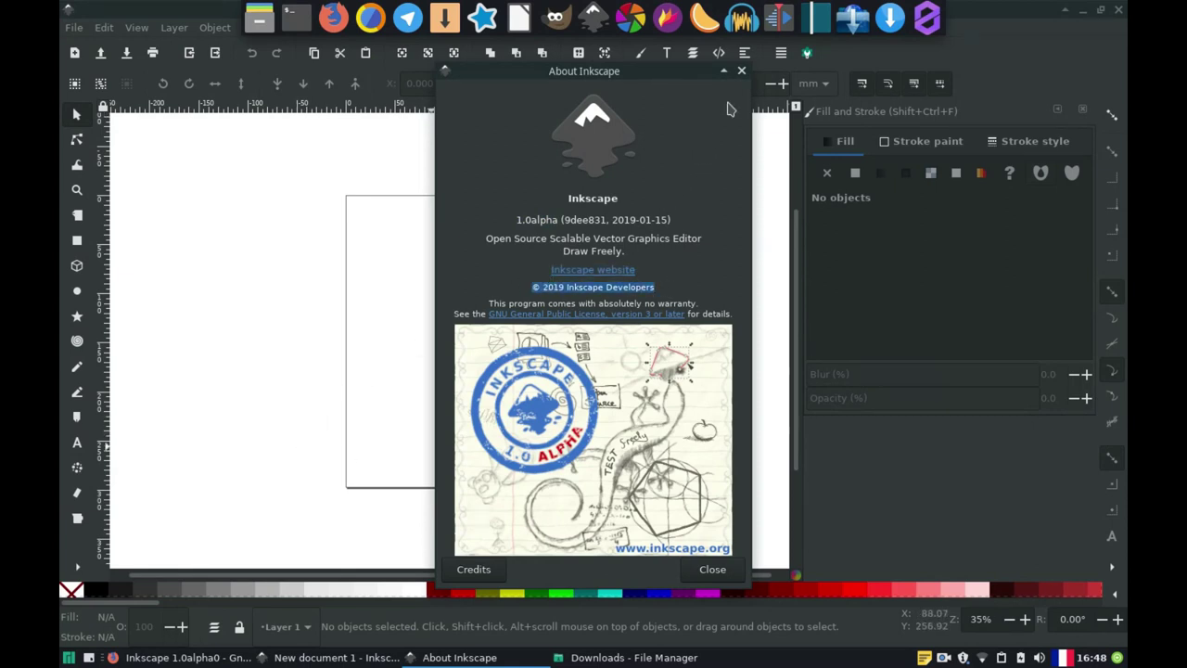
click(741, 72)
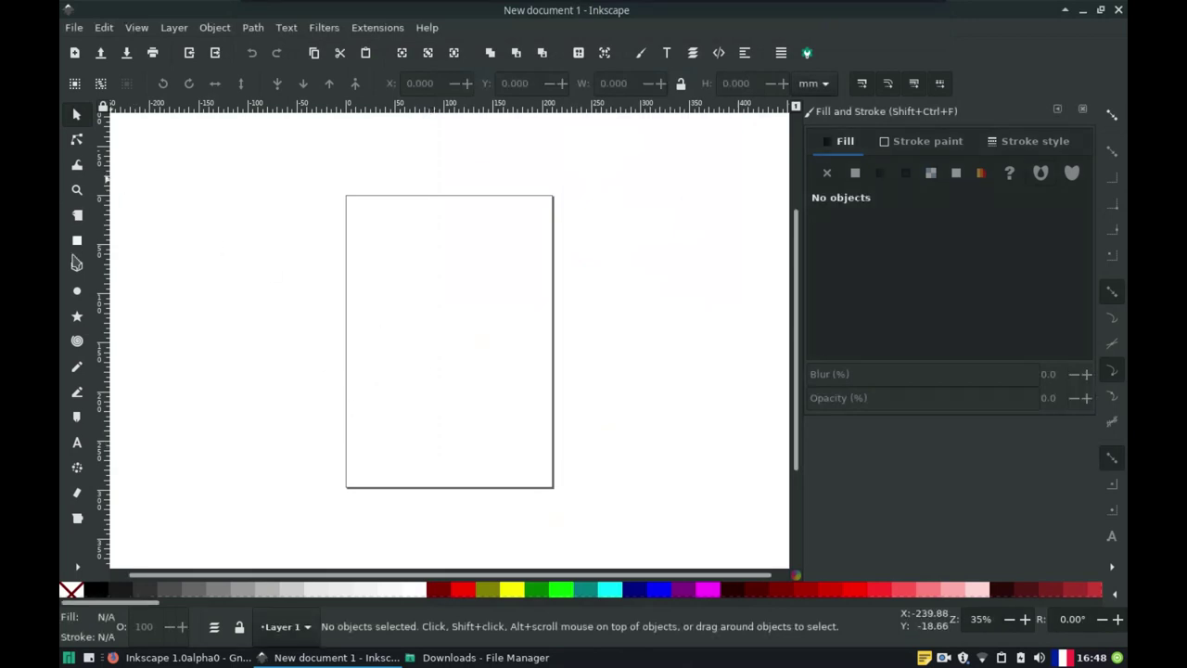
Draw a black circle with a dark red outline and shift it slightly left.
click(77, 290)
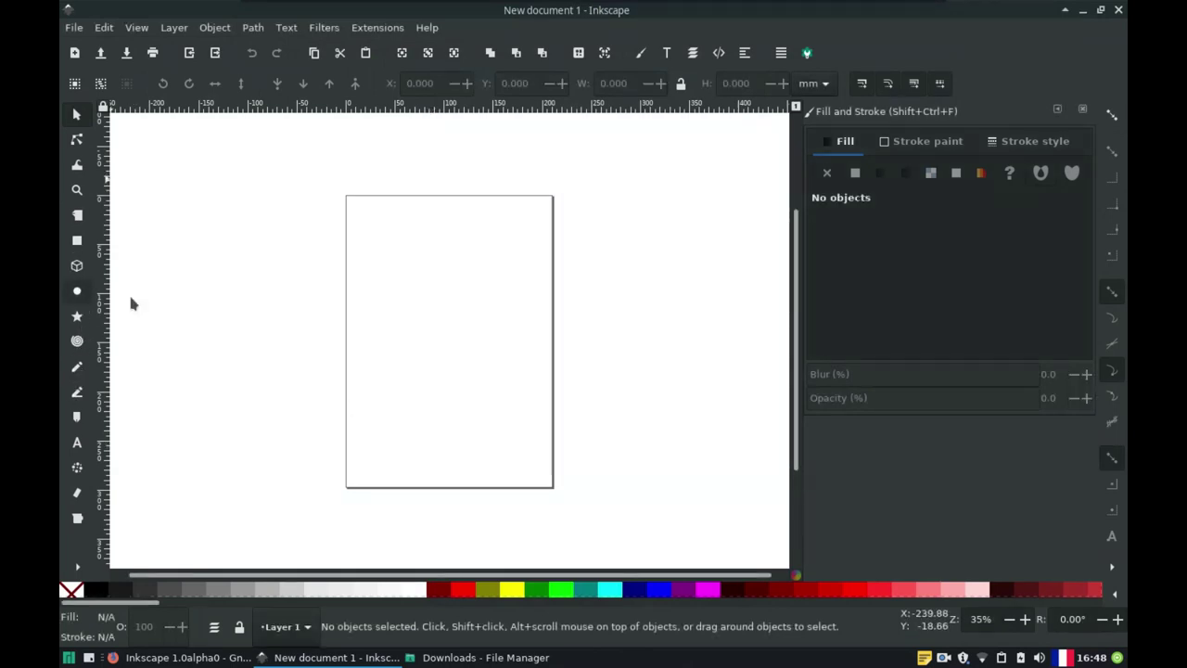
drag(396, 280, 538, 437)
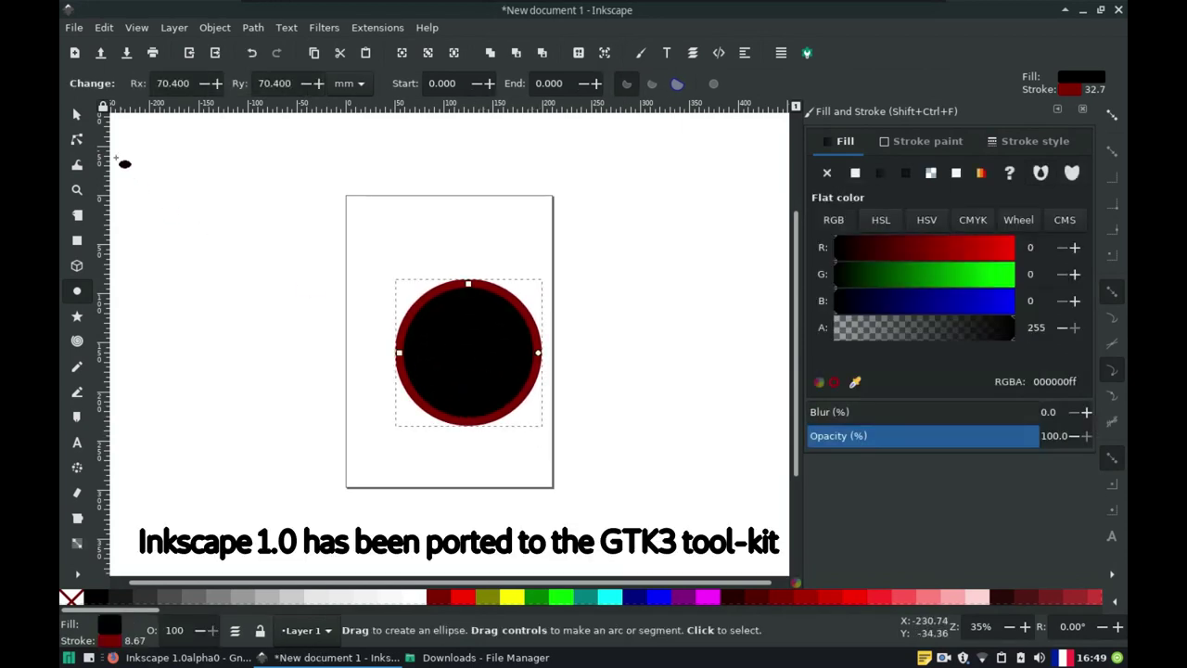
key(s)
drag(455, 350, 430, 349)
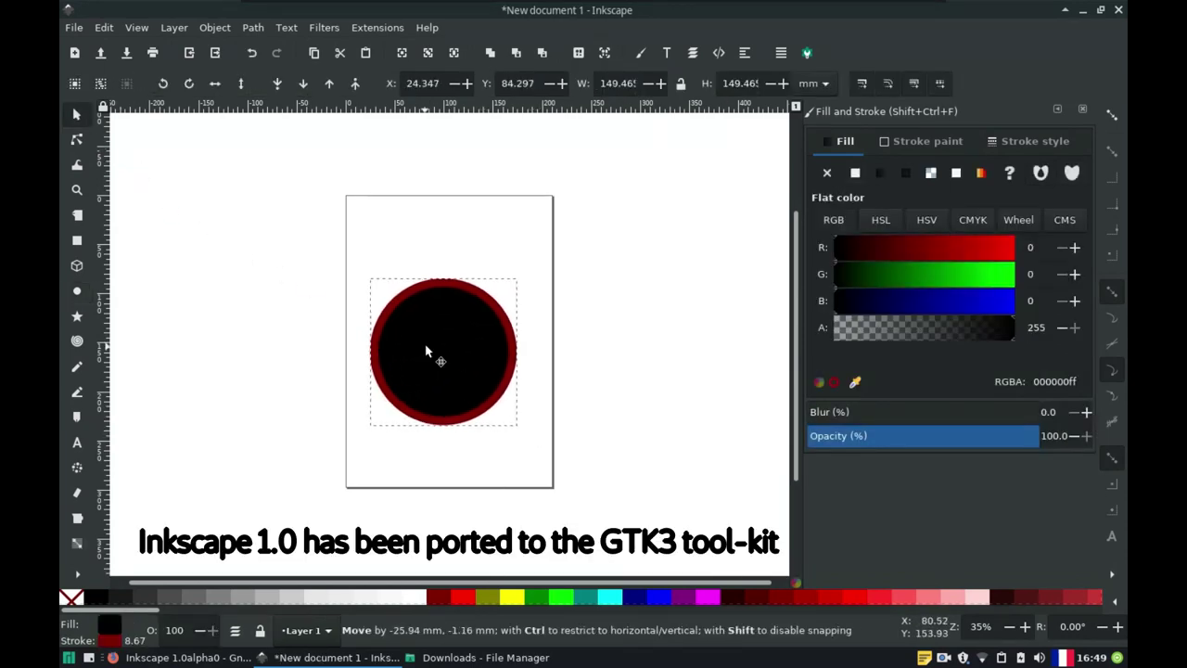
Move the circle up and right toward the middle of the page.
scroll(1087, 627, up, 8)
scroll(1087, 627, up, 7)
scroll(1087, 627, up, 7)
scroll(1087, 626, up, 8)
scroll(1087, 627, down, 3)
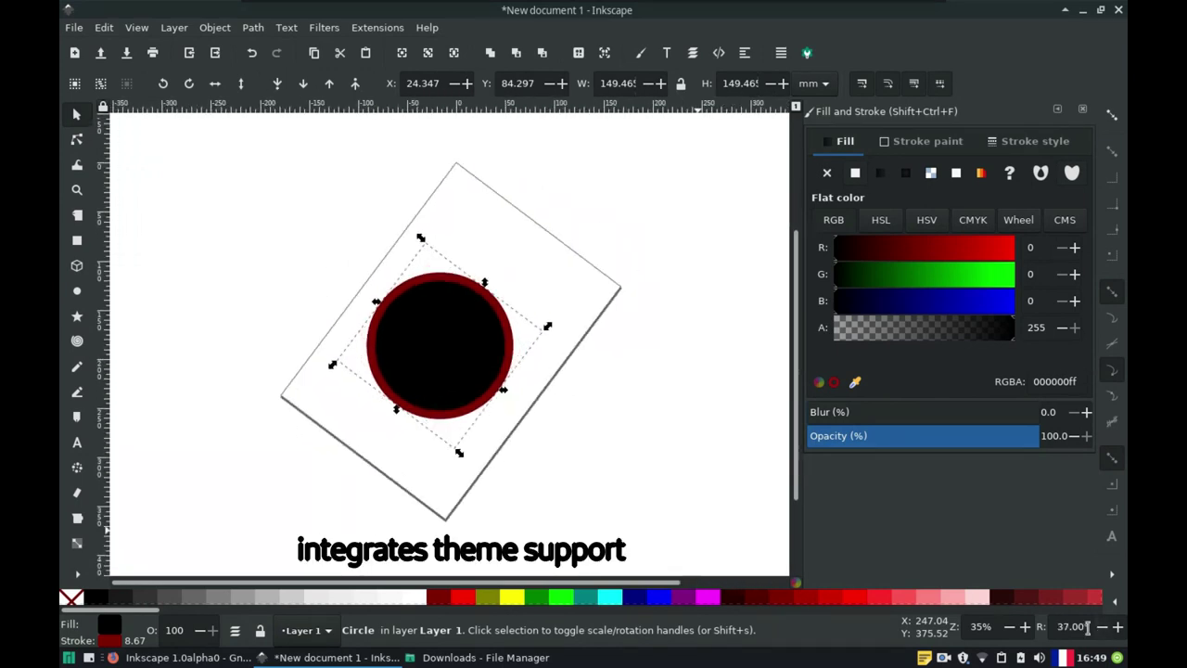
scroll(1087, 627, down, 10)
scroll(1087, 627, down, 10)
scroll(1087, 627, down, 6)
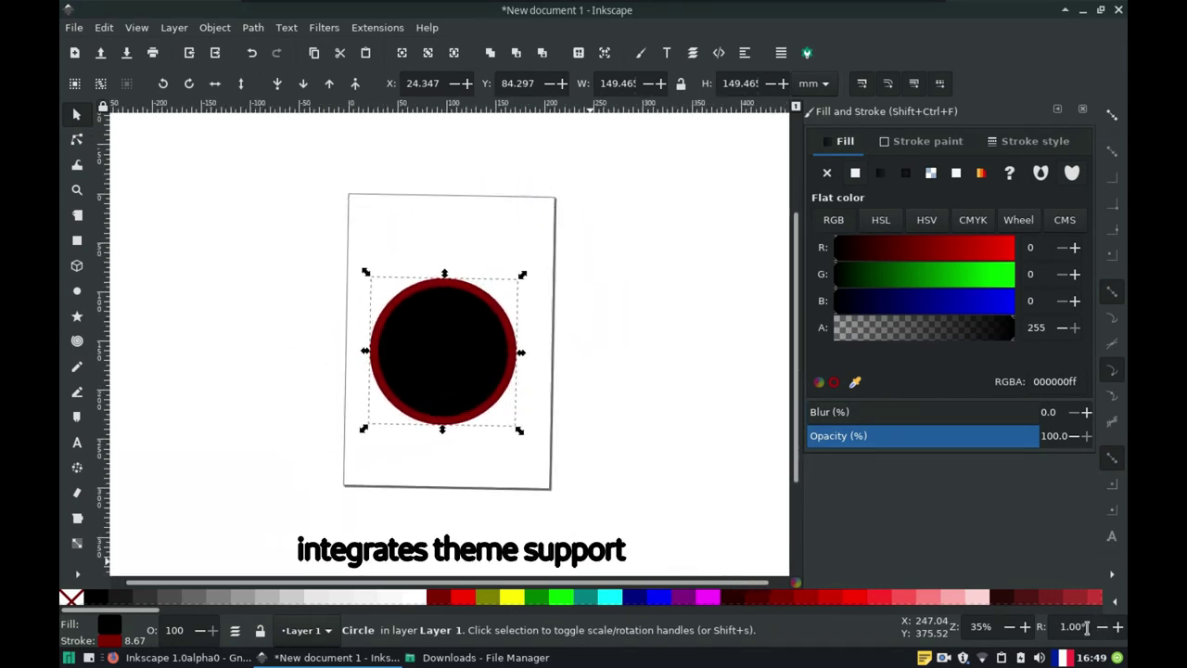
scroll(1087, 627, down, 1)
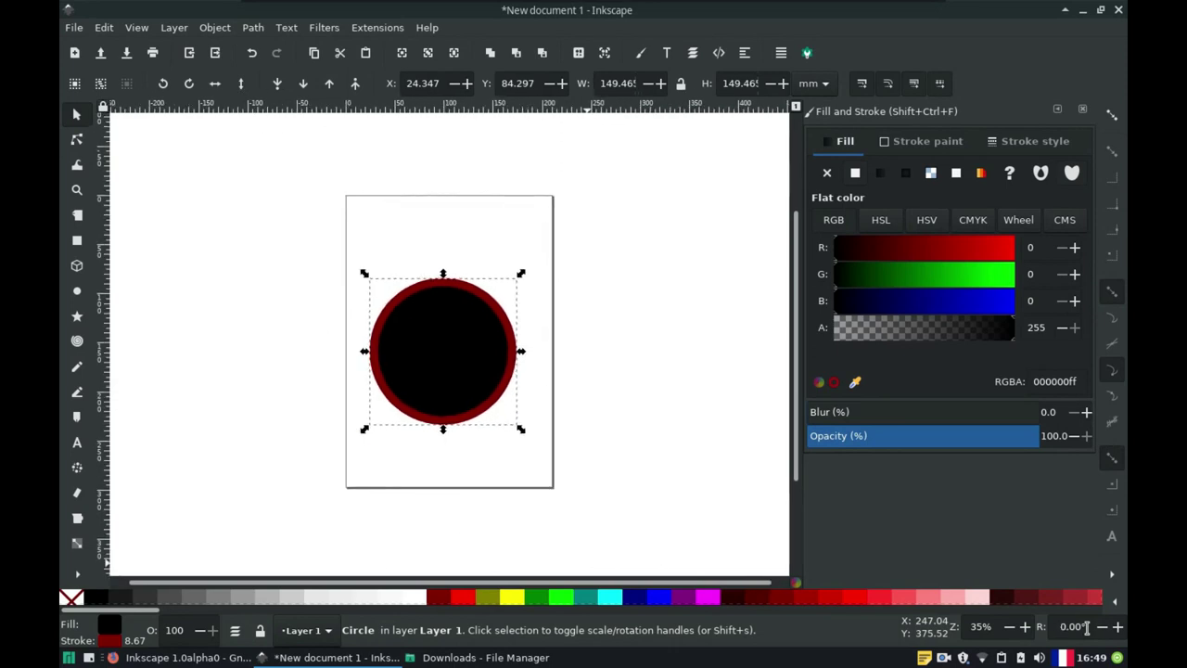
drag(427, 366, 449, 353)
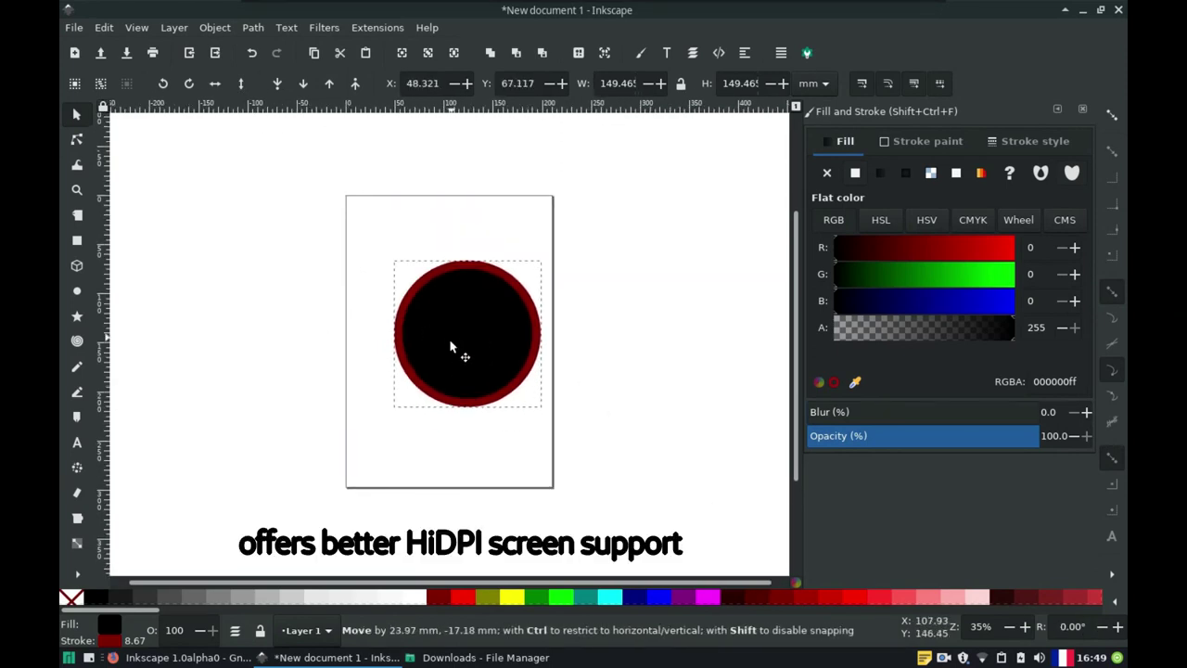
click(77, 493)
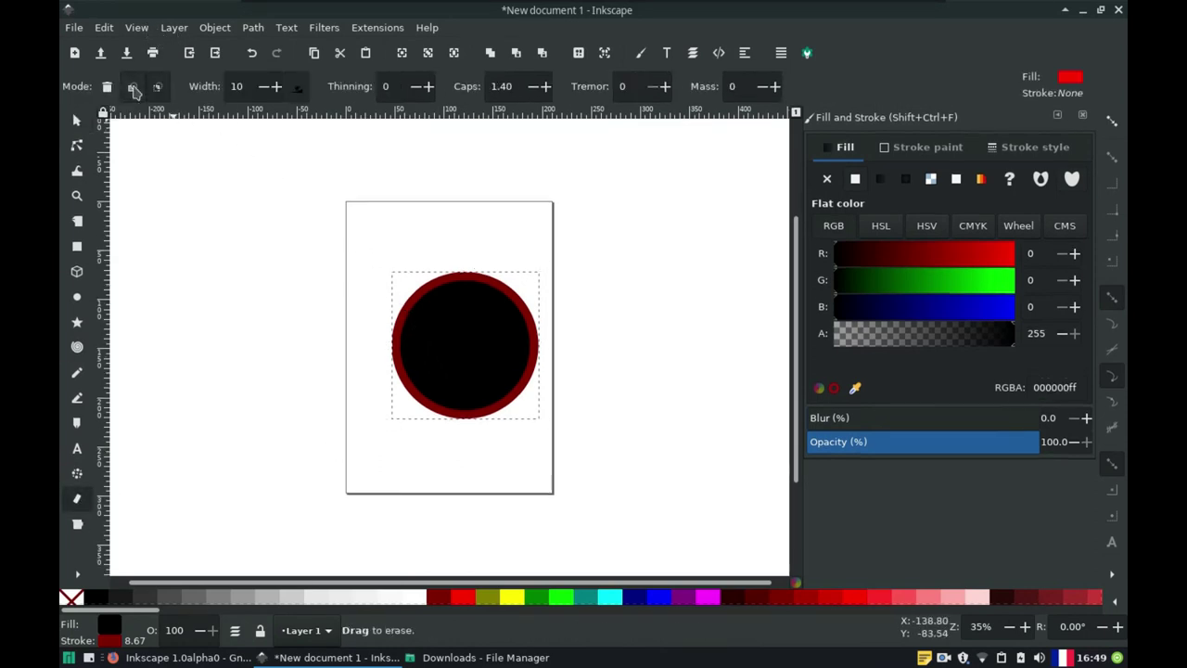
Erase an X through the circle with two diagonal eraser strokes.
click(132, 86)
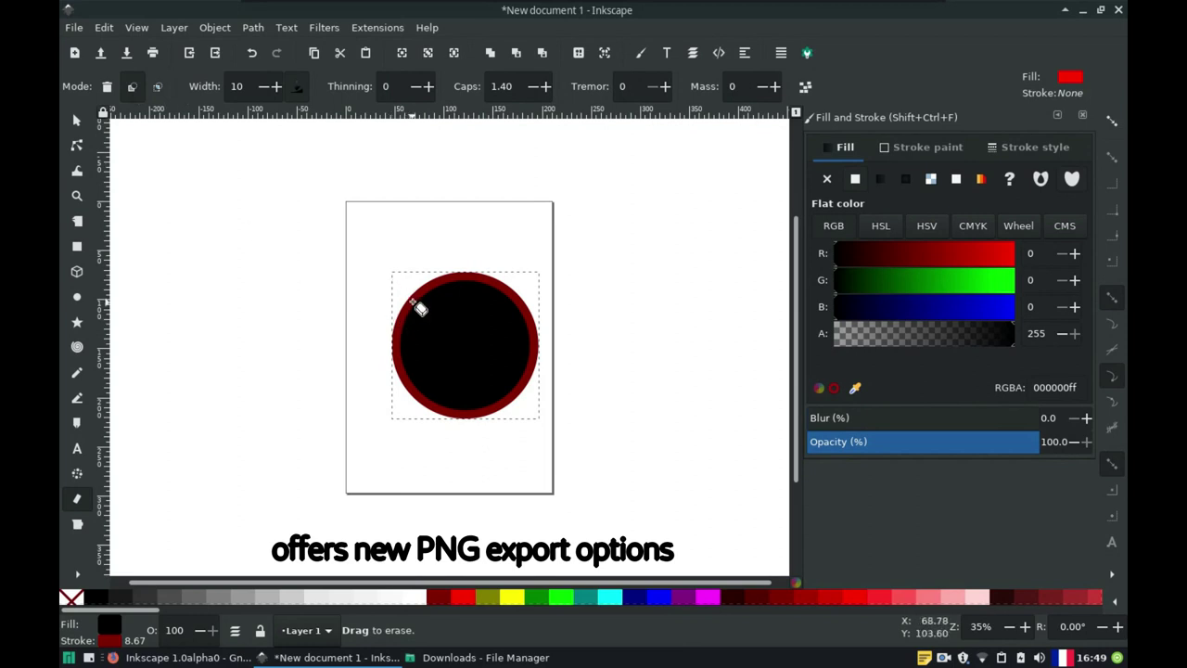
drag(399, 281, 553, 410)
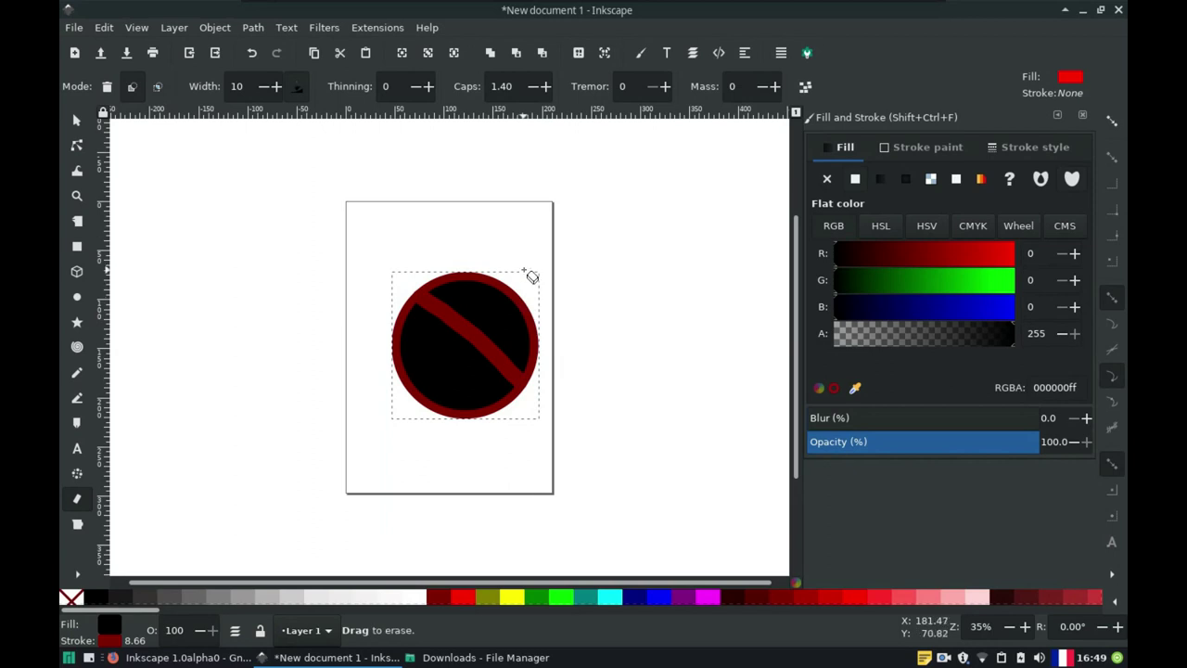
drag(513, 264, 402, 432)
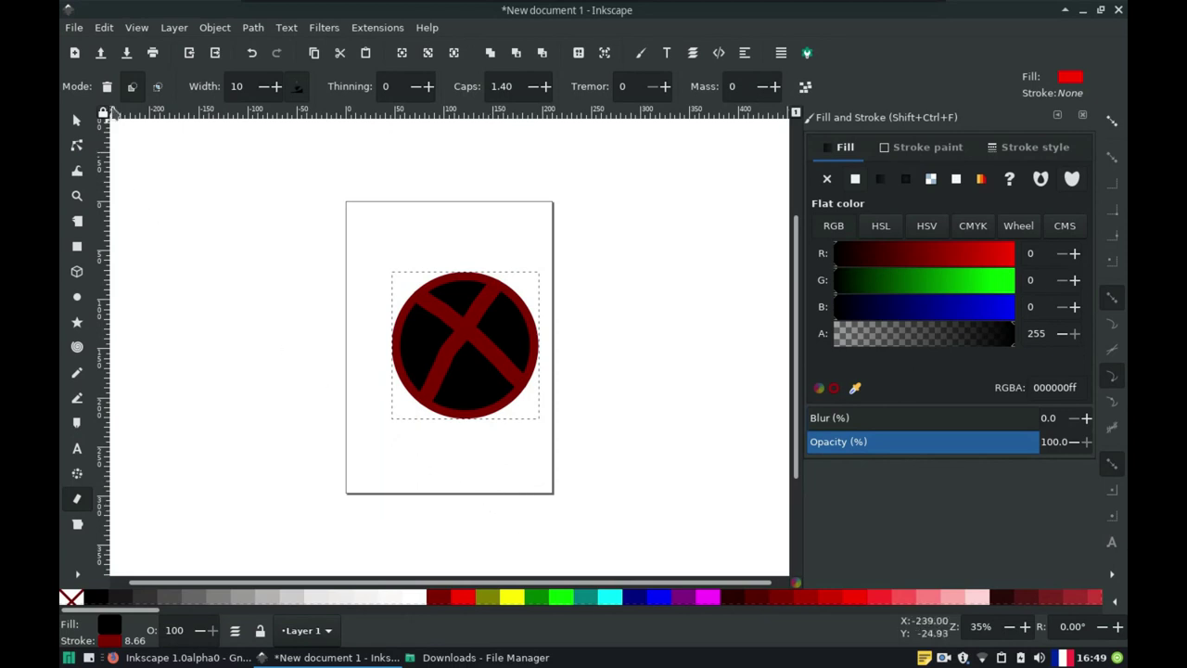
Try the eraser's clip and delete-object modes on the circle, then undo the deletion.
click(158, 89)
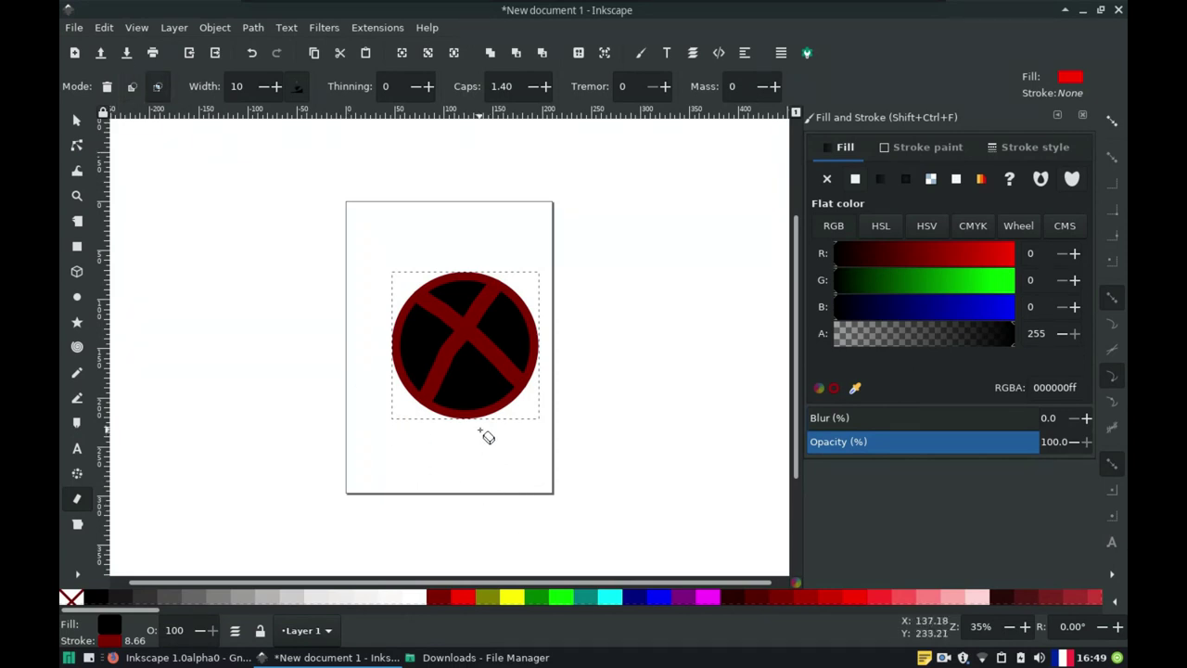
drag(471, 373, 469, 399)
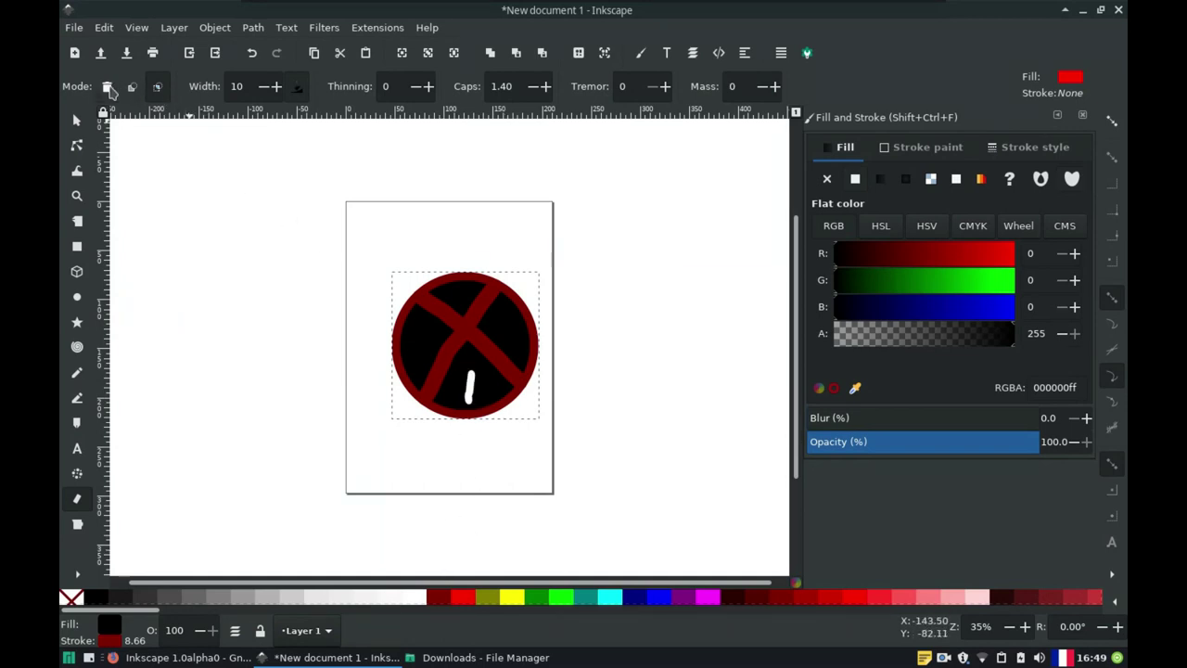
click(107, 86)
mouse_move(403, 269)
mouse_down()
mouse_move(546, 359)
mouse_move(402, 271)
mouse_up()
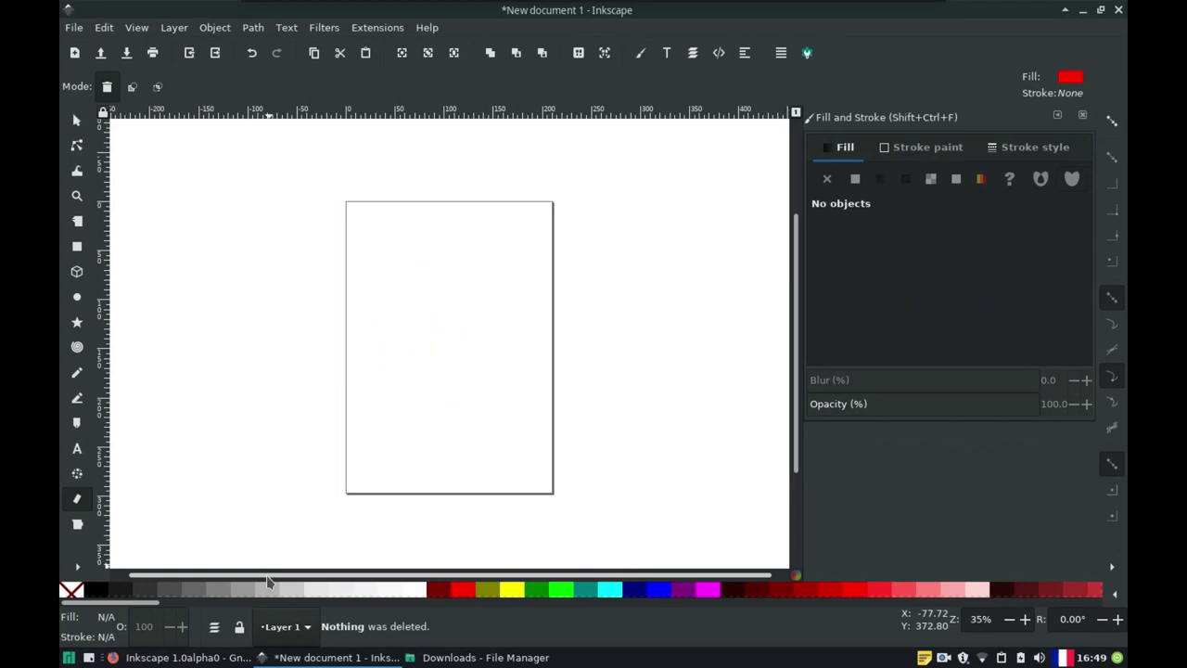
key(ctrl+z)
key(ctrl+z)
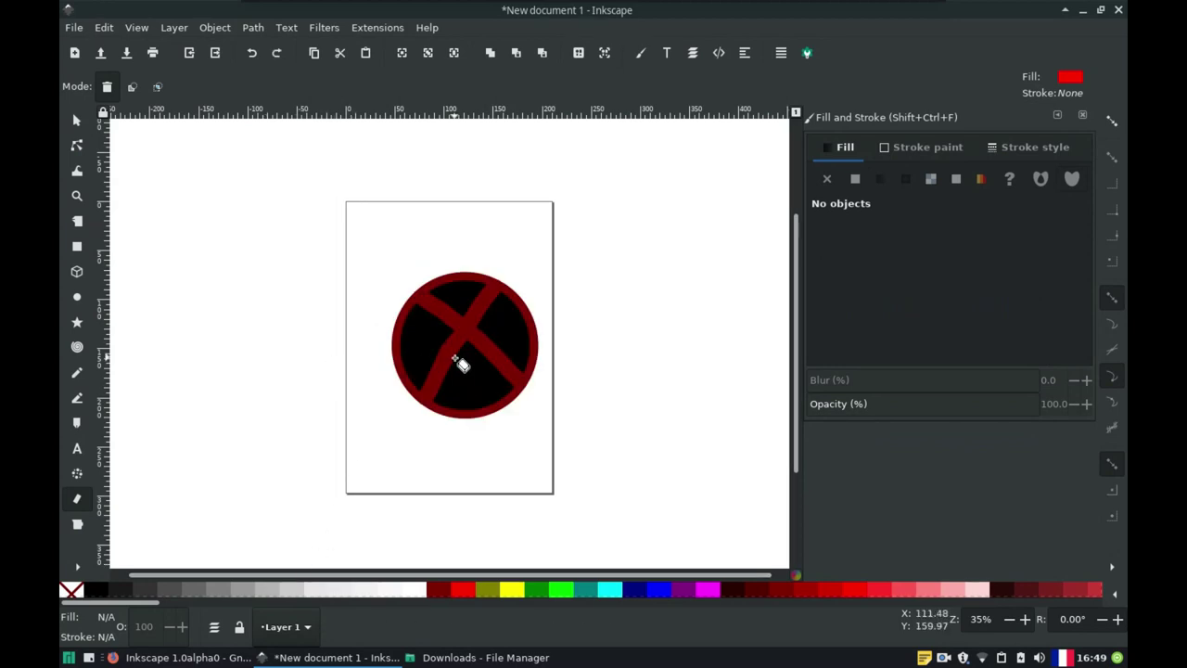
Select the circle and delete it, leaving the page blank.
key(s)
click(456, 362)
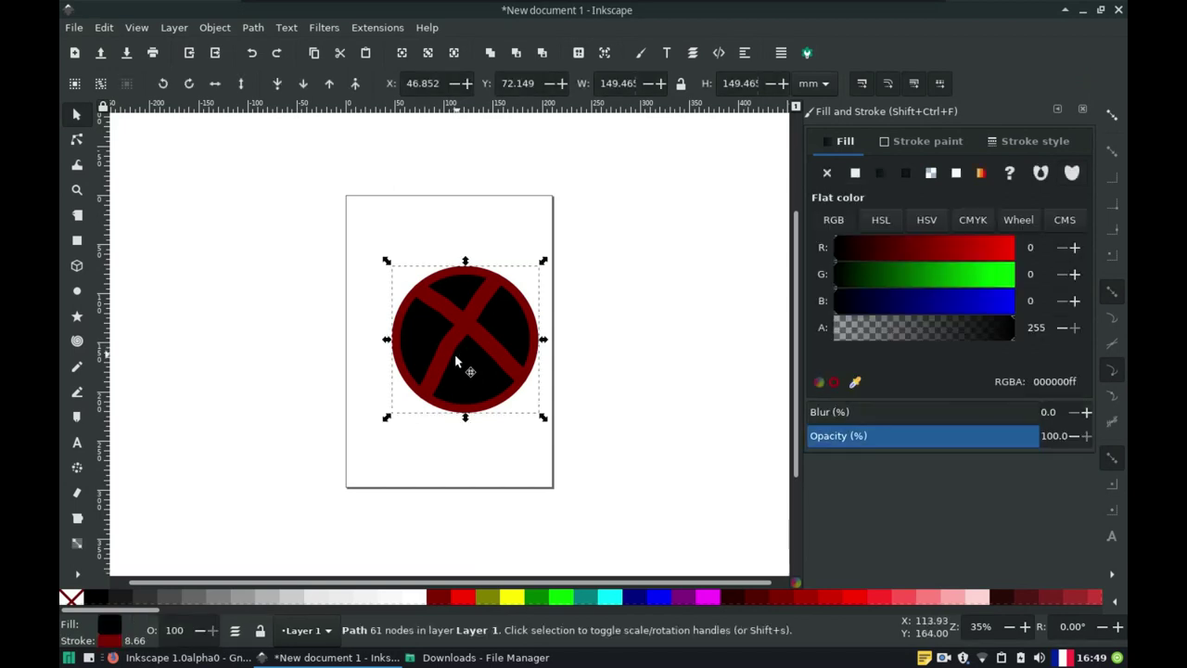
key(Delete)
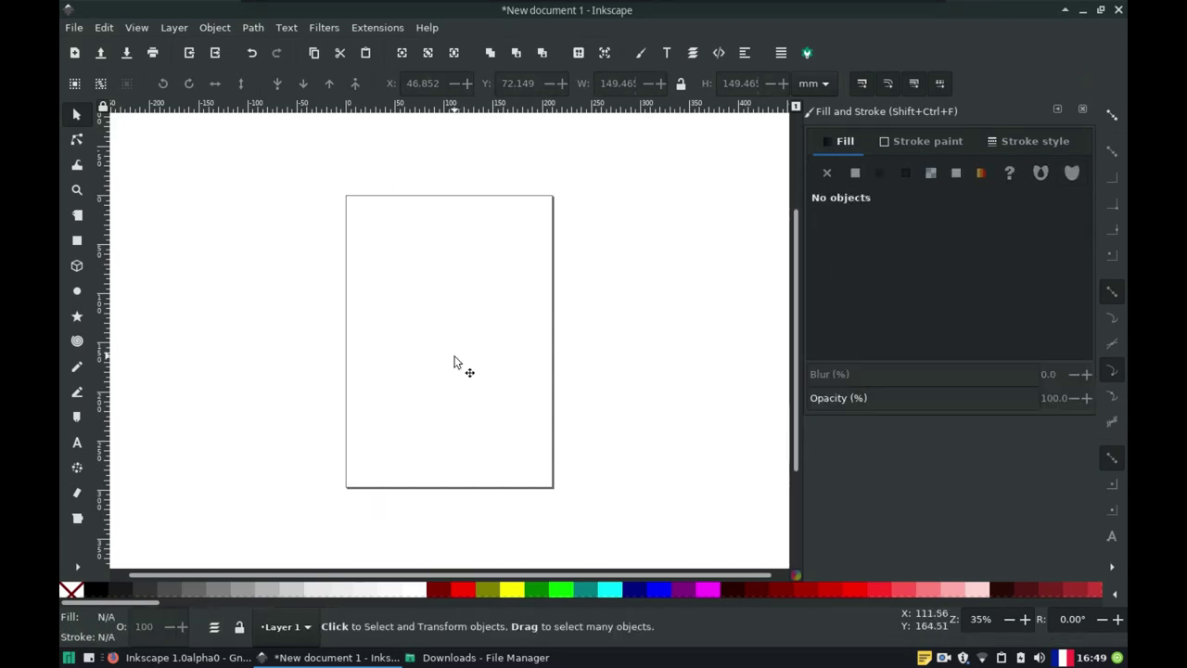
Look through the View menu's canvas flip options without applying any, then show the Object menu.
click(137, 29)
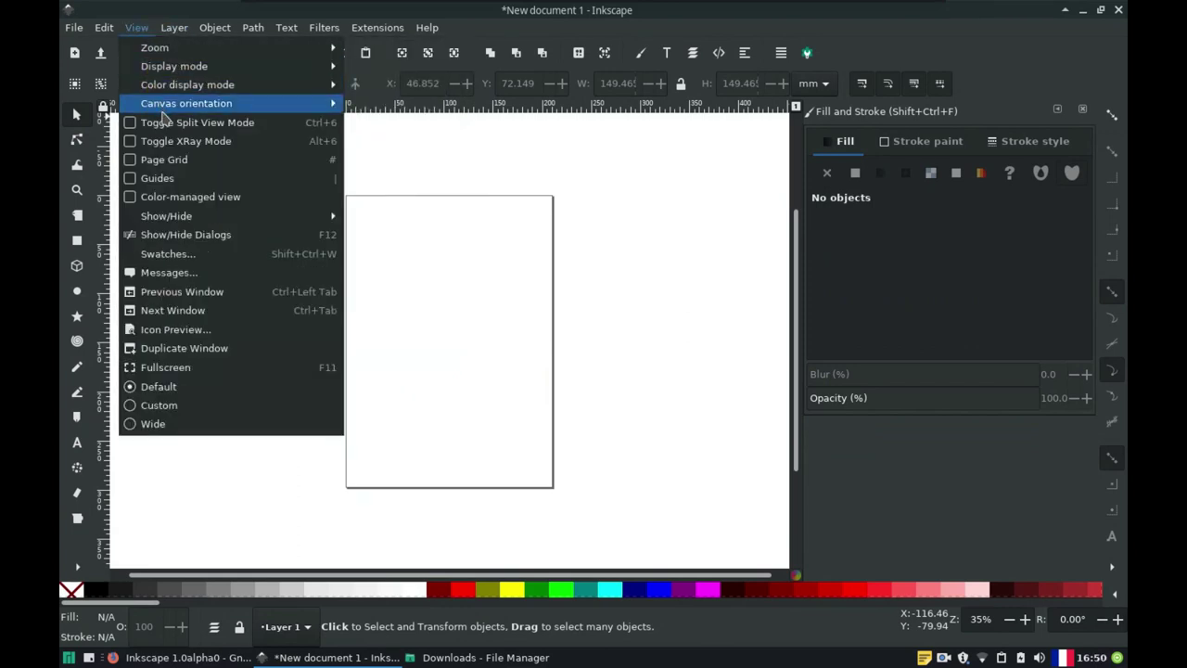
mouse_move(186, 103)
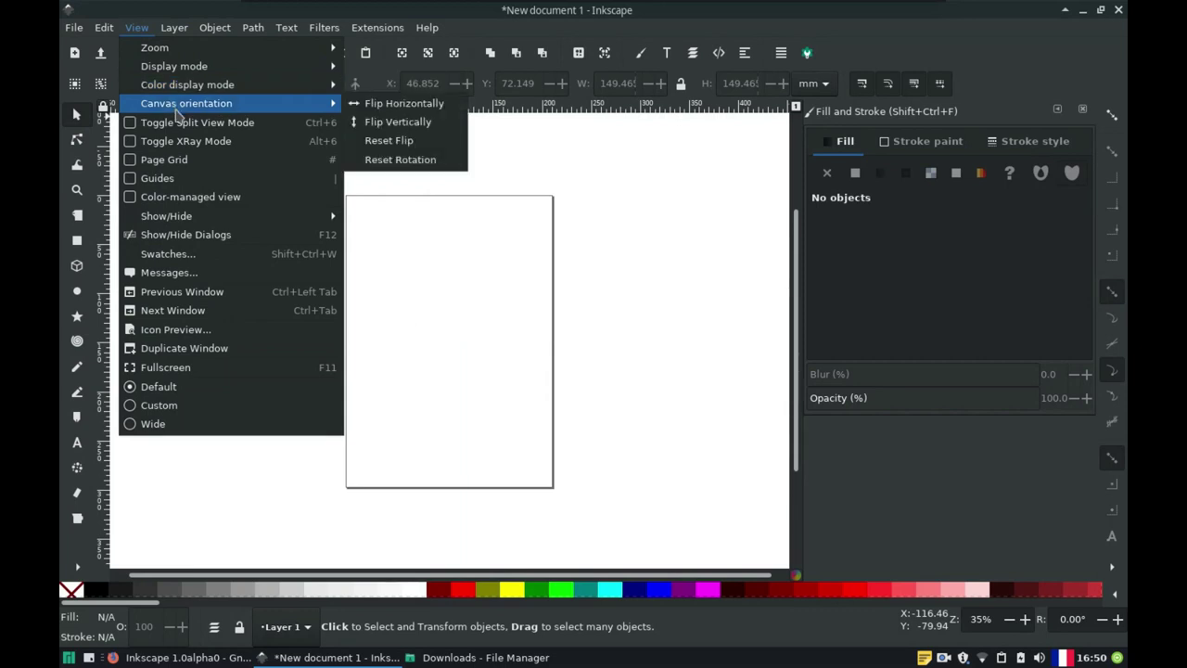
click(436, 293)
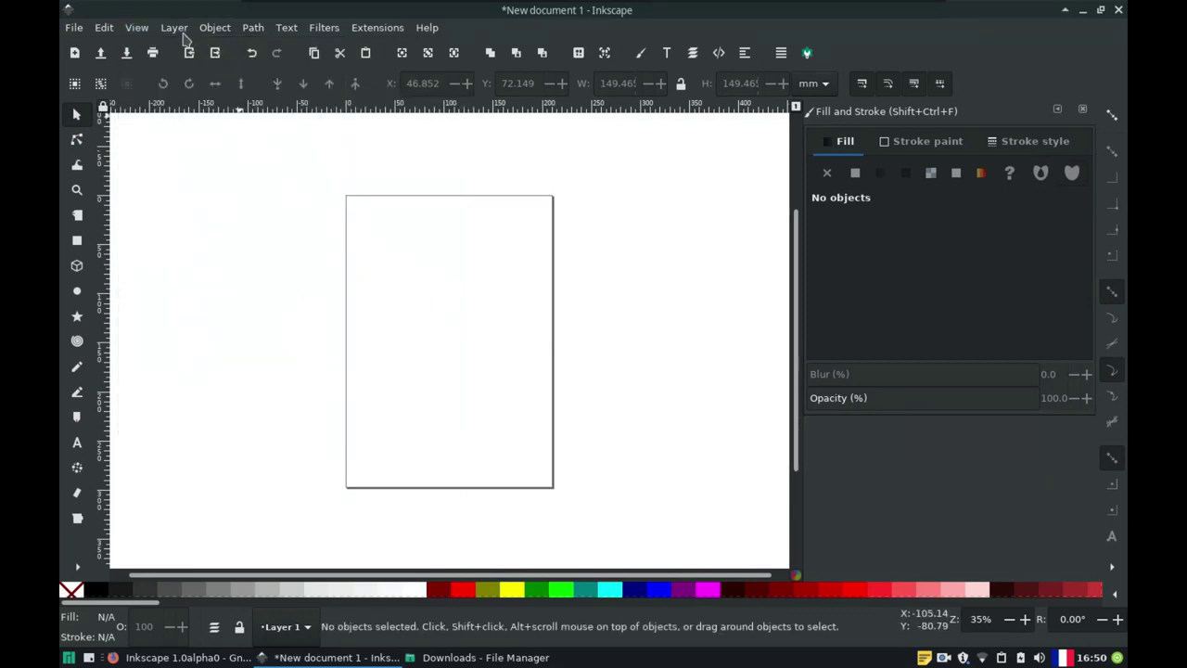
click(215, 28)
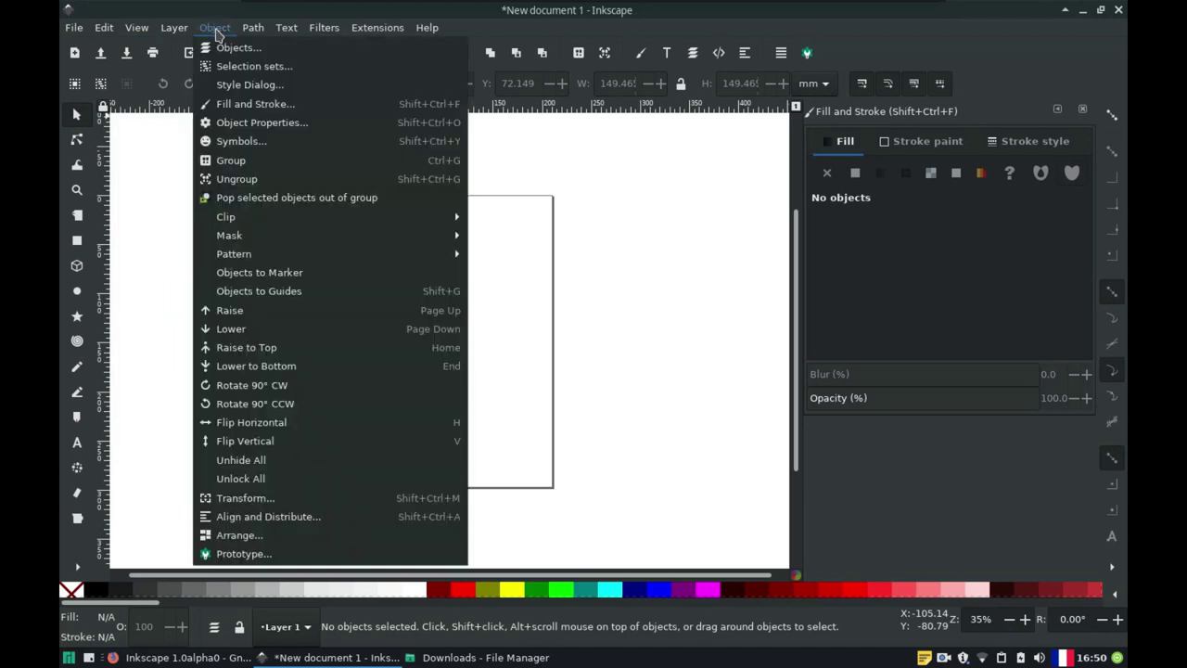
In the Symbols panel, choose AIGA Symbol Signs and drop the Baggage Lockers symbol onto the page.
click(238, 144)
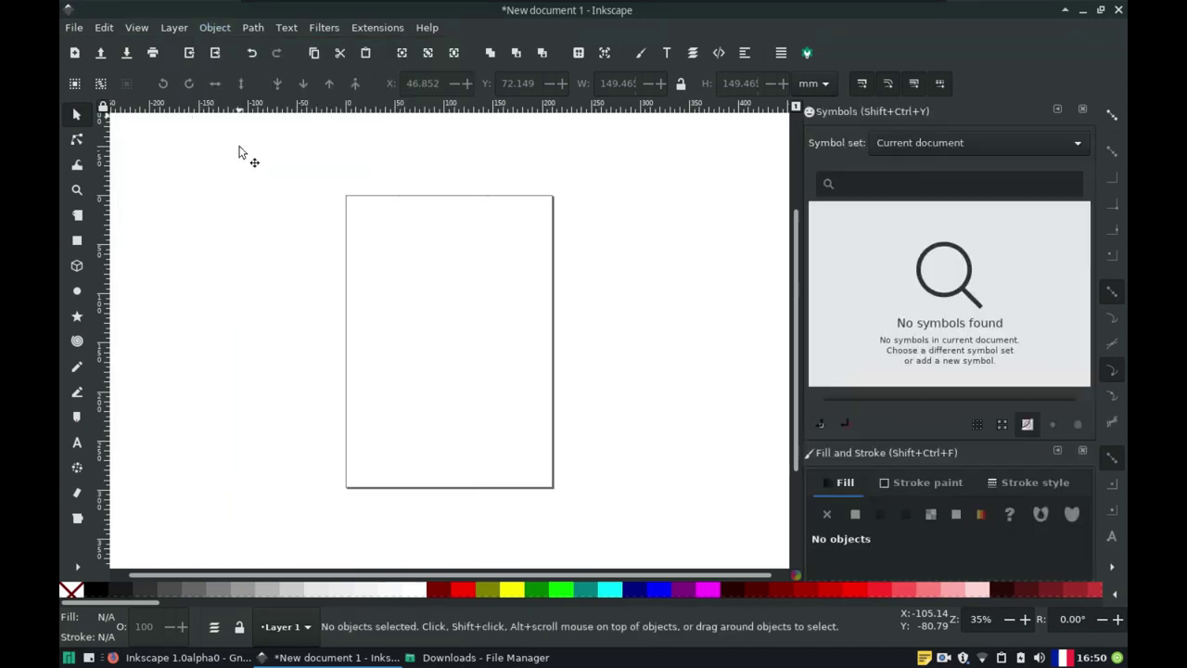
click(895, 143)
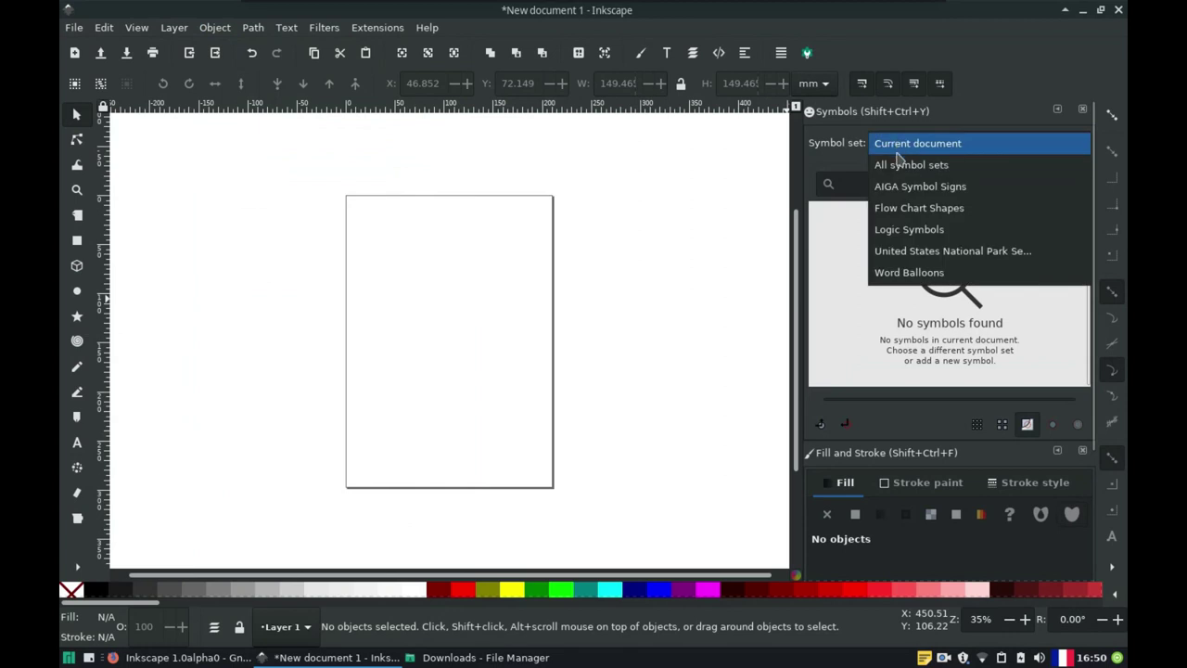
click(904, 186)
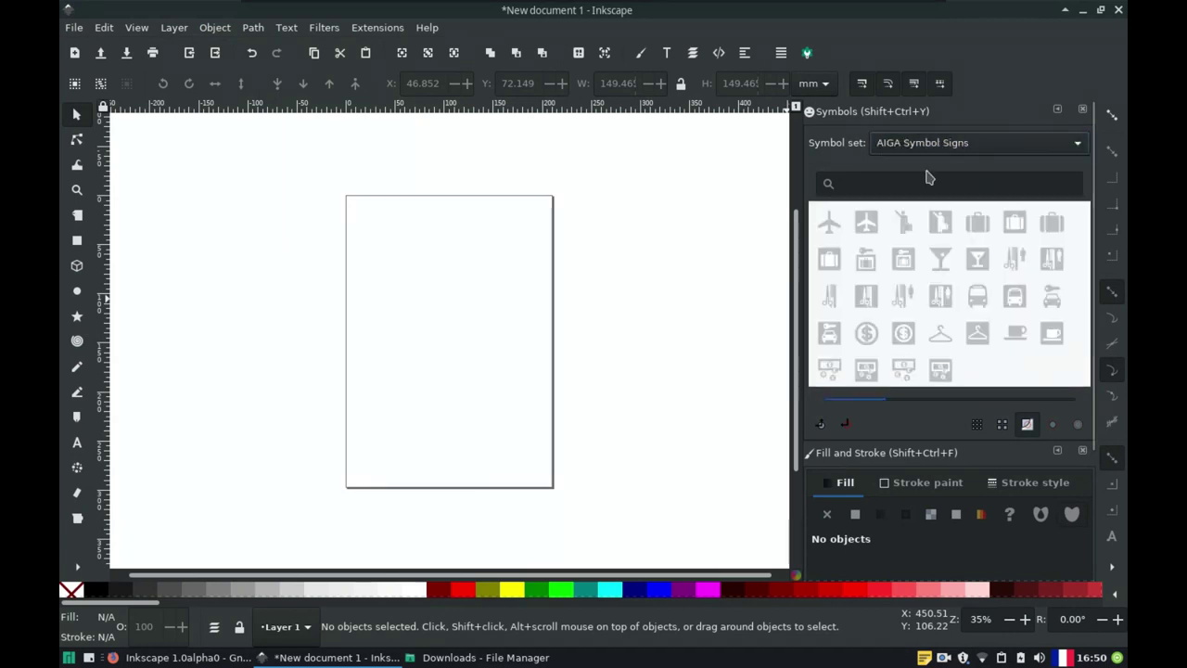
drag(904, 267, 450, 355)
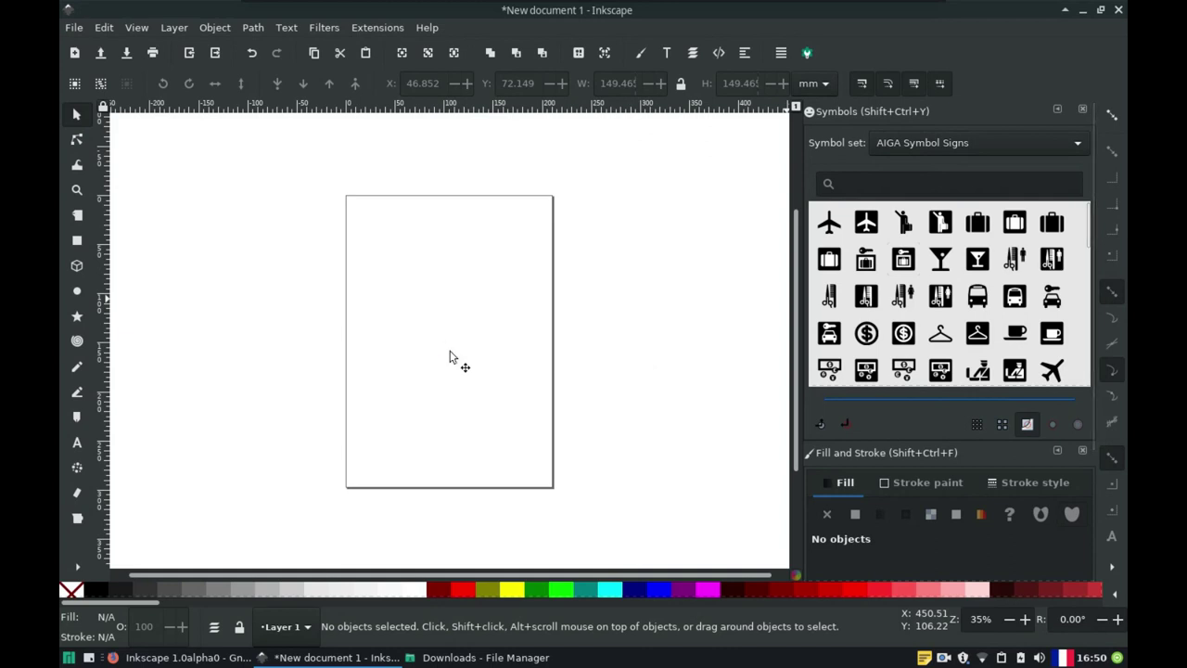
Enlarge the symbol to about 631% and move it toward the page centre.
drag(464, 336, 567, 220)
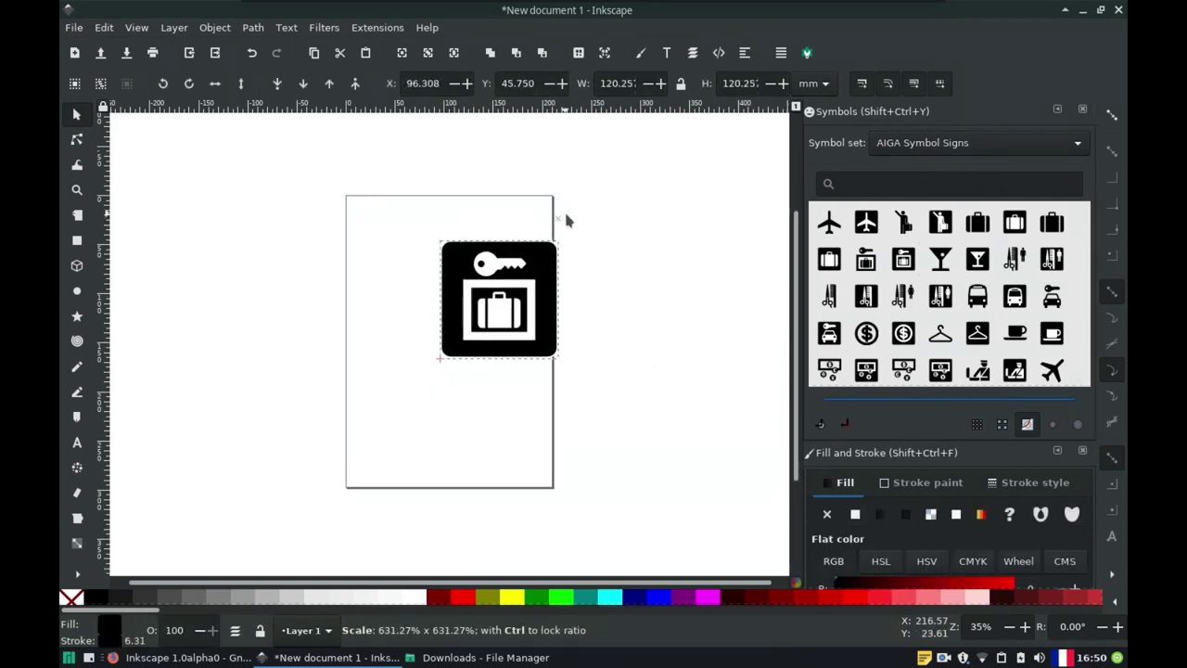
drag(435, 369, 408, 390)
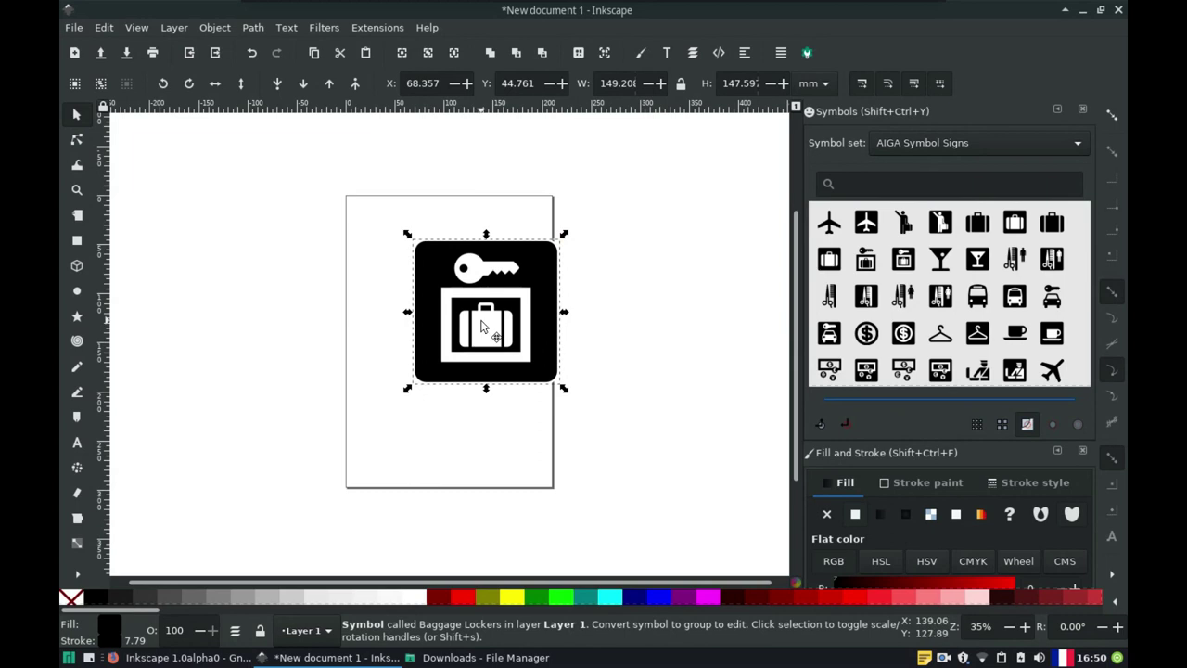
drag(482, 325, 445, 353)
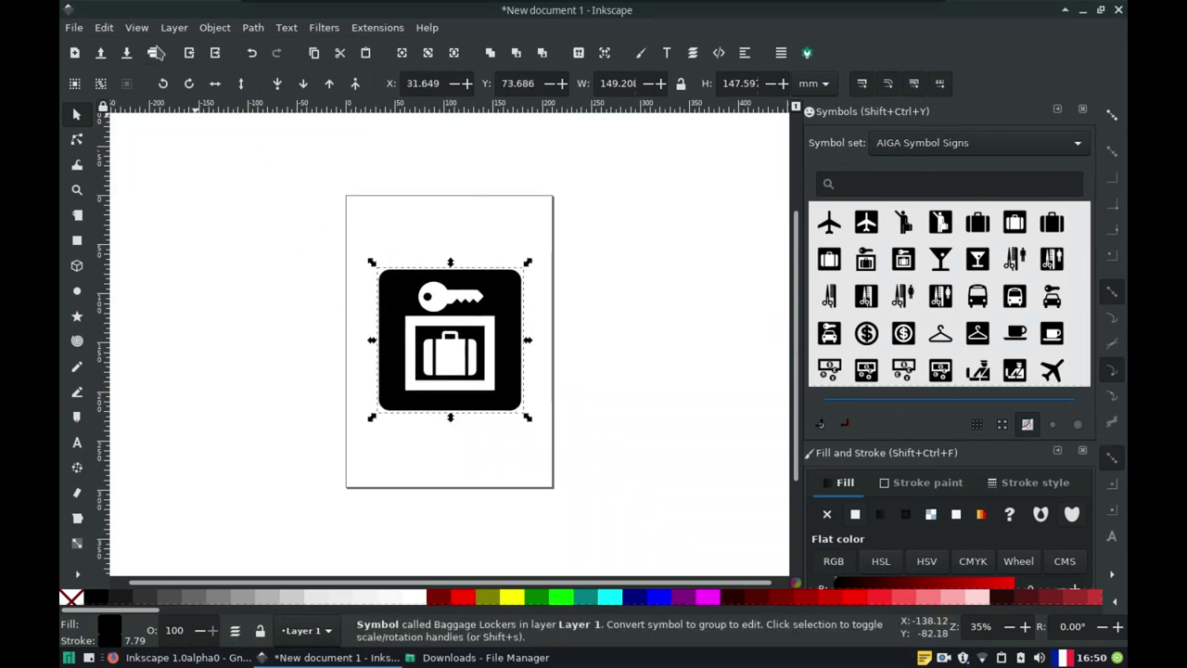
click(144, 28)
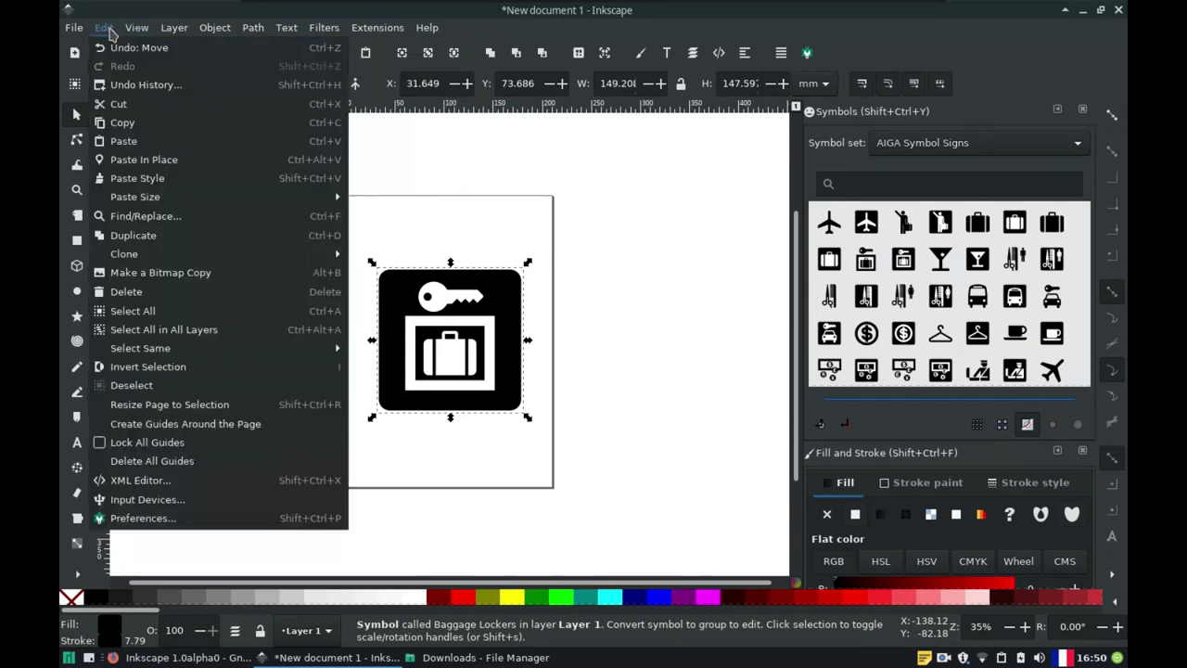
mouse_move(229, 236)
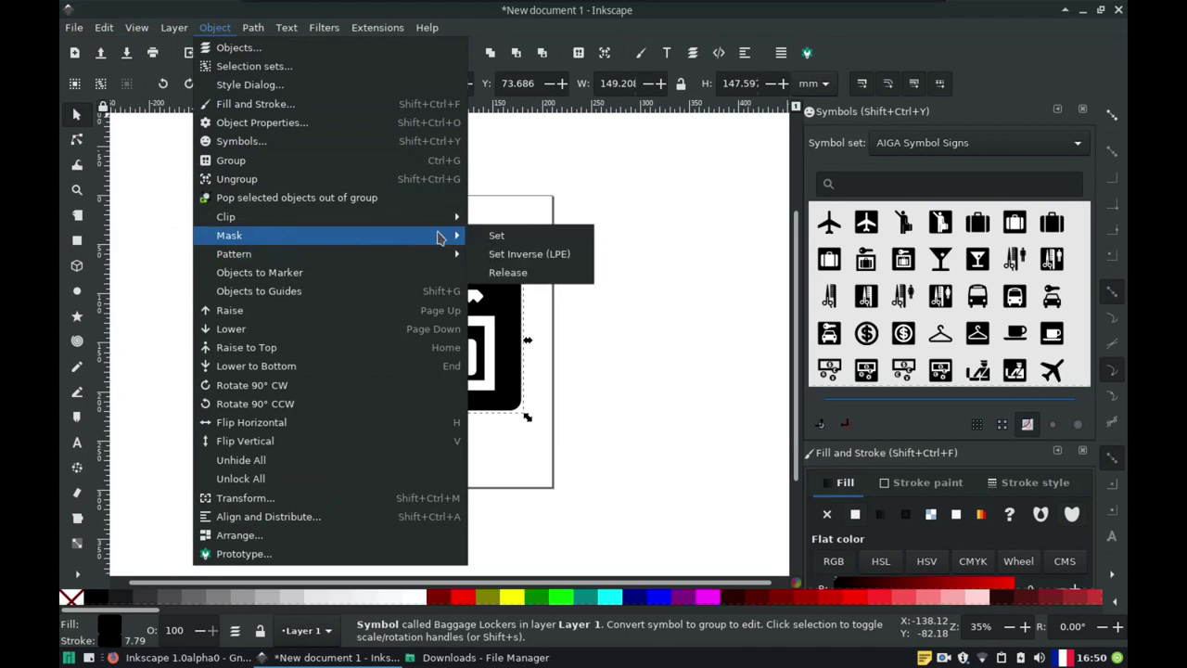
Try an inverse (LPE) mask, nudge the symbol, and change its background fill from maroon to olive.
click(536, 256)
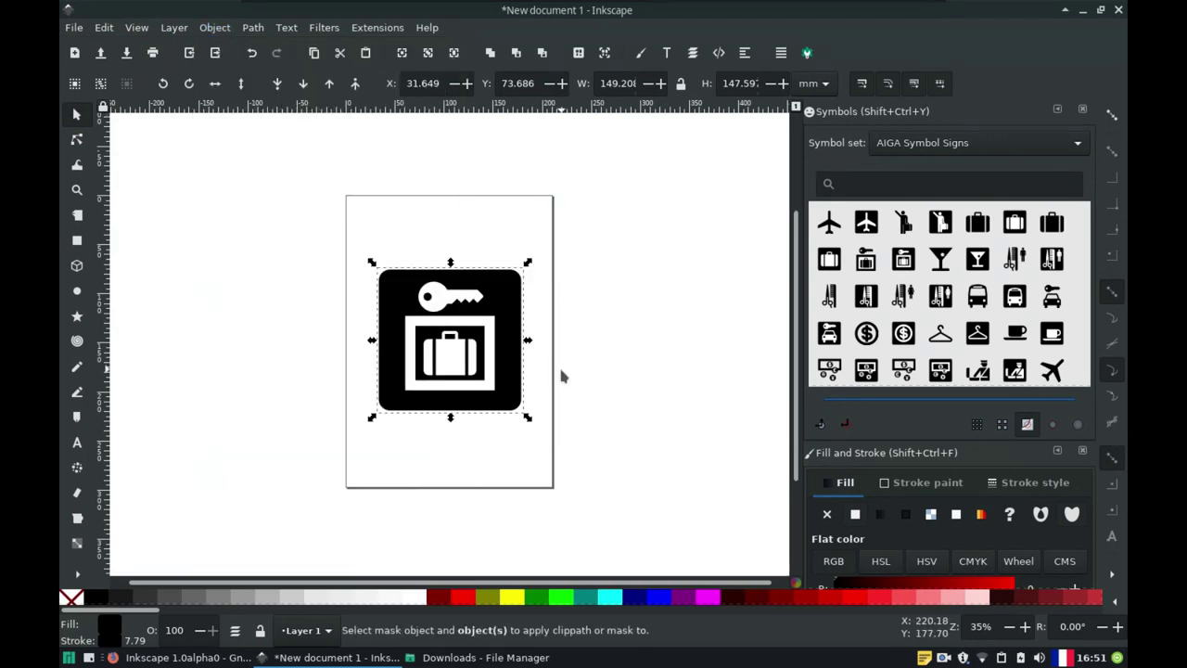
drag(505, 298, 509, 294)
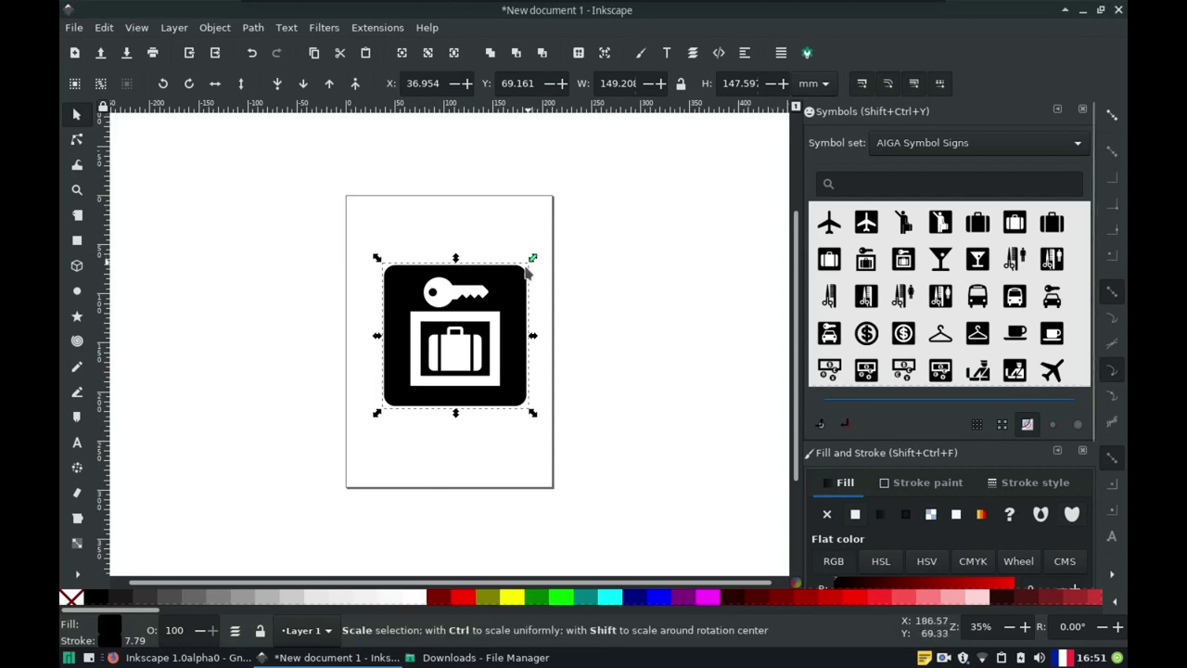
click(434, 599)
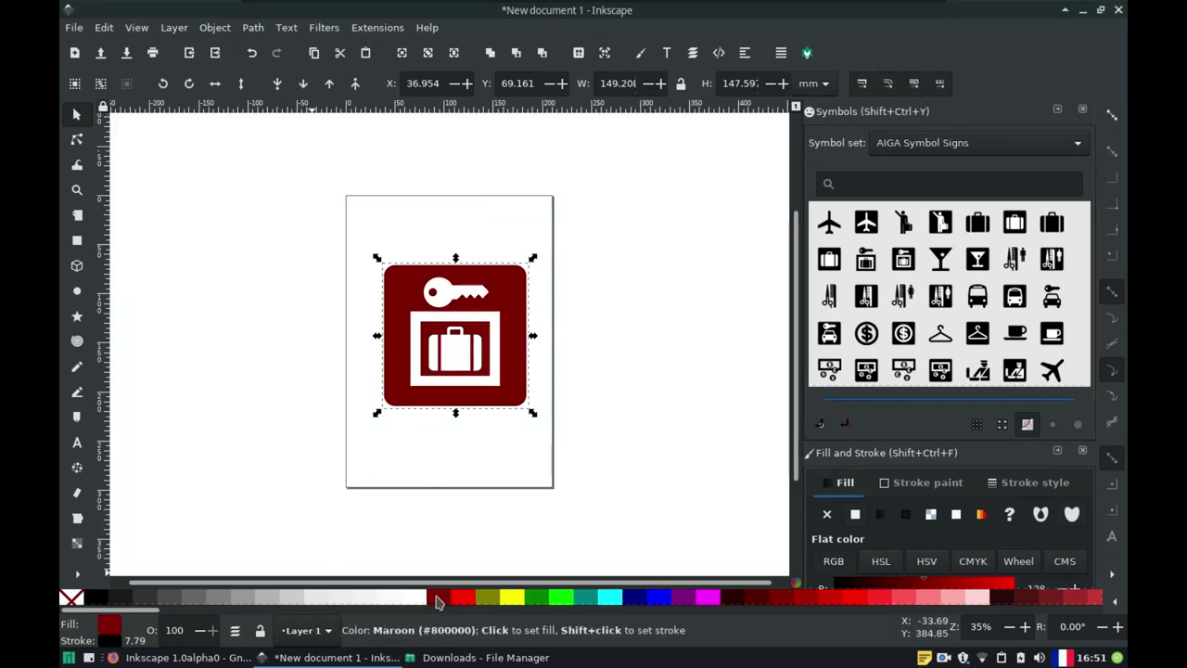
click(489, 599)
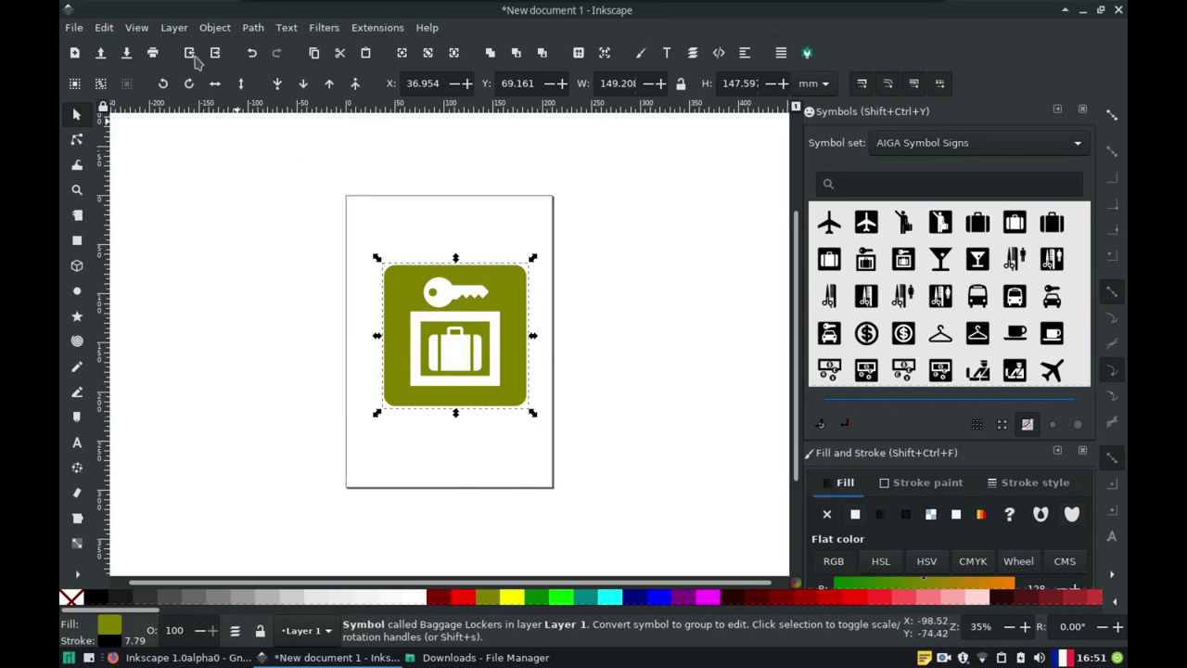
click(247, 30)
click(290, 69)
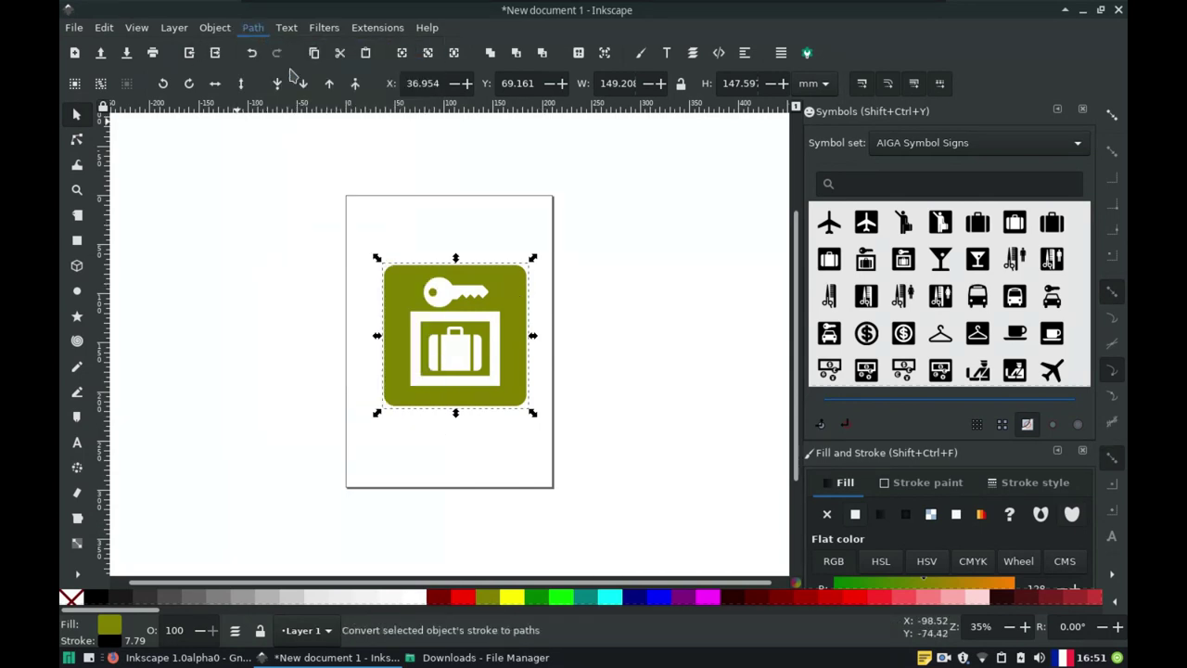
Move the olive square aside and fill the key, suitcase and frame black.
key(Escape)
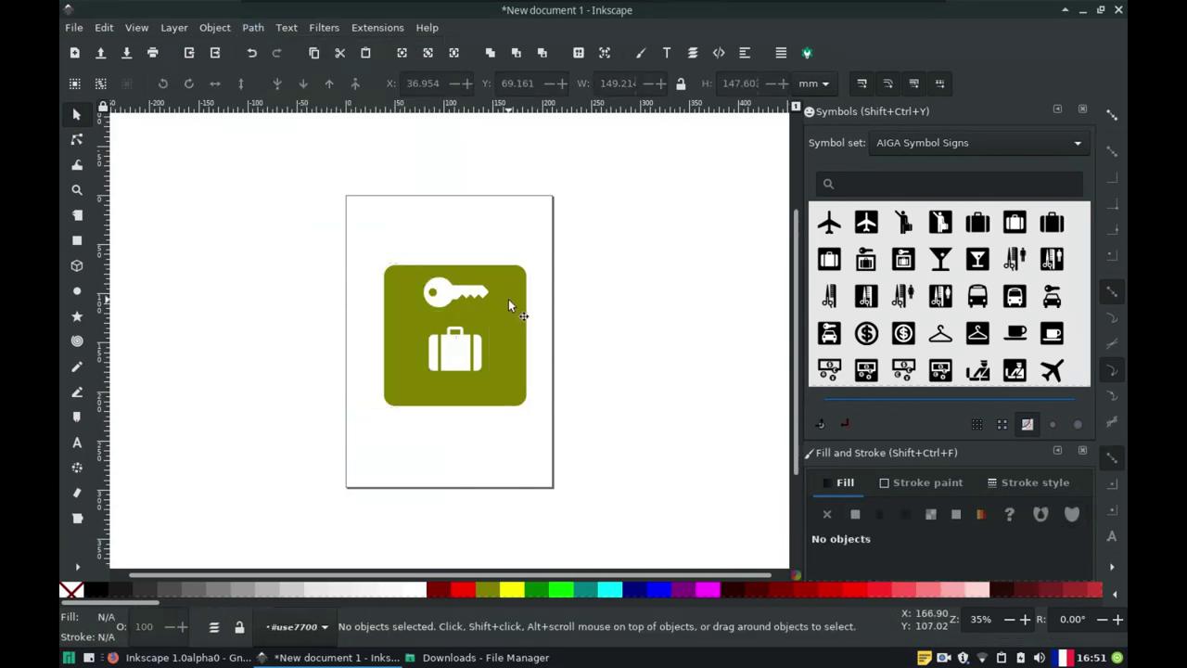
click(504, 309)
drag(505, 279, 664, 260)
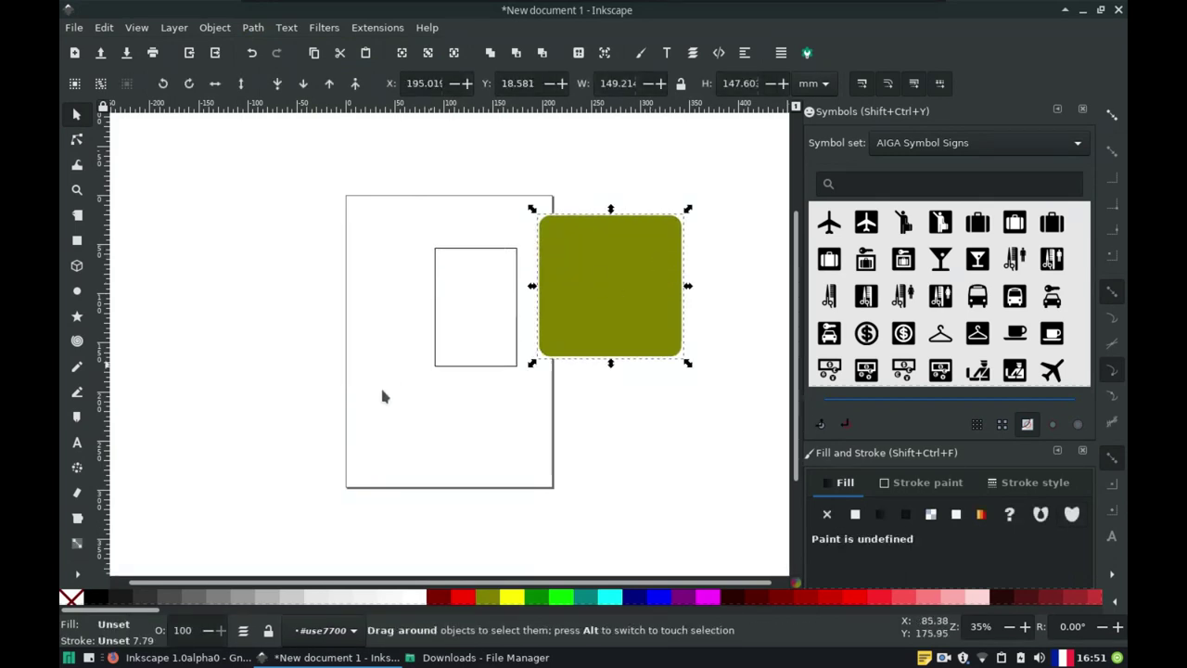
drag(335, 450, 378, 472)
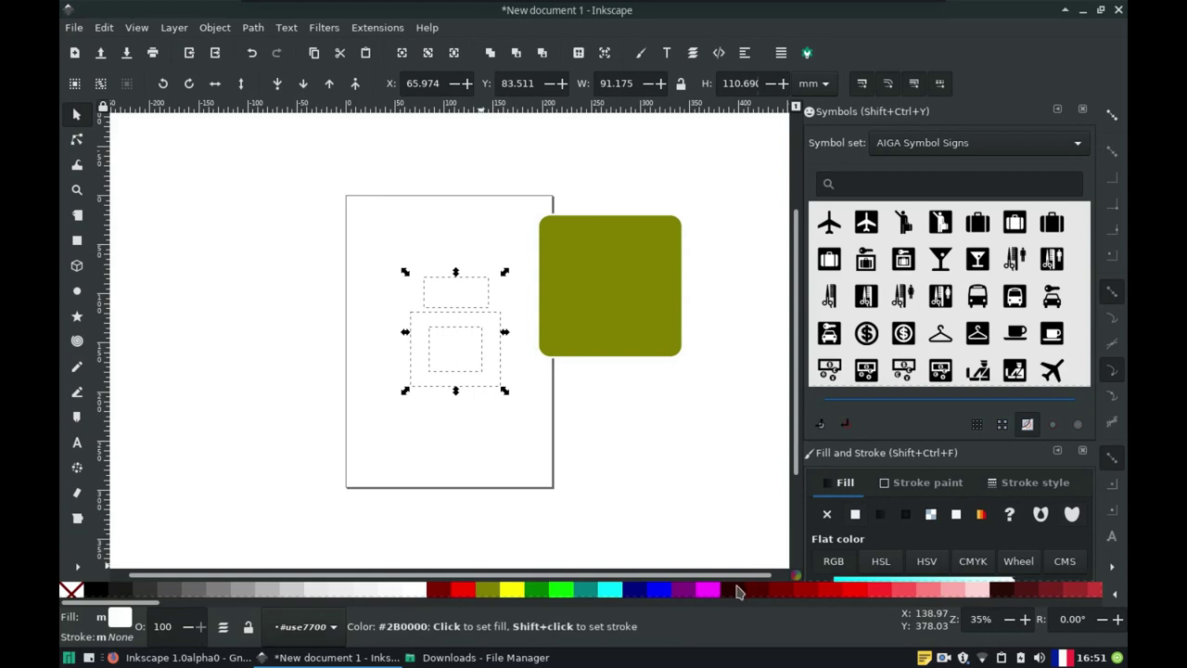
click(93, 590)
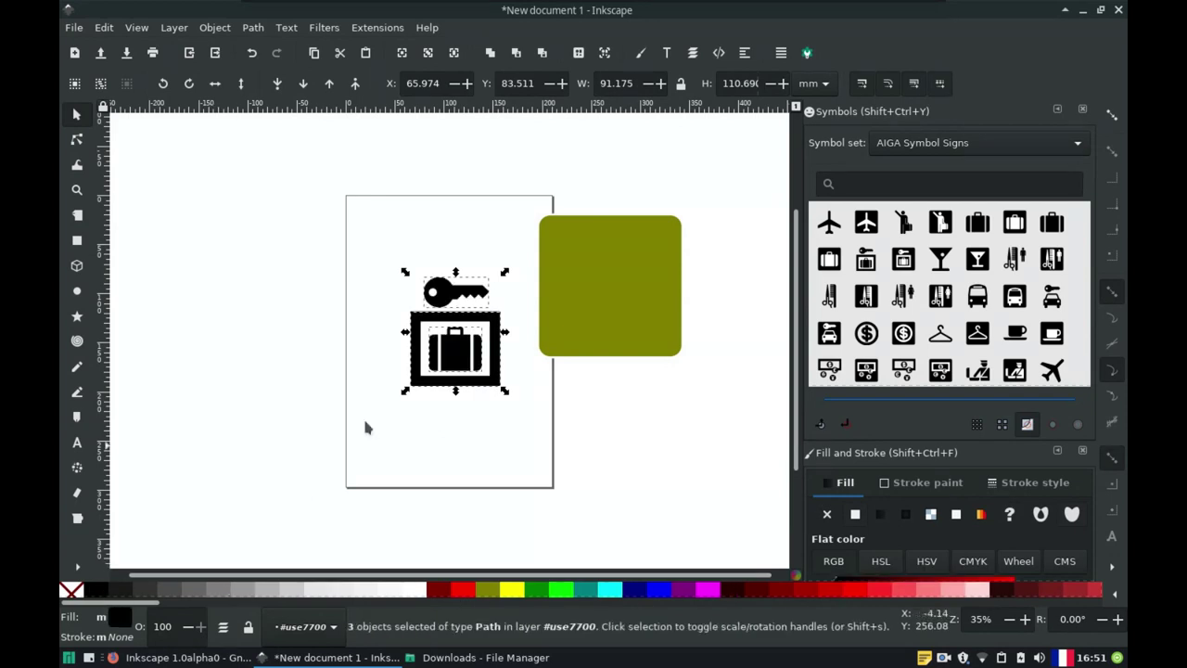
drag(454, 304, 465, 234)
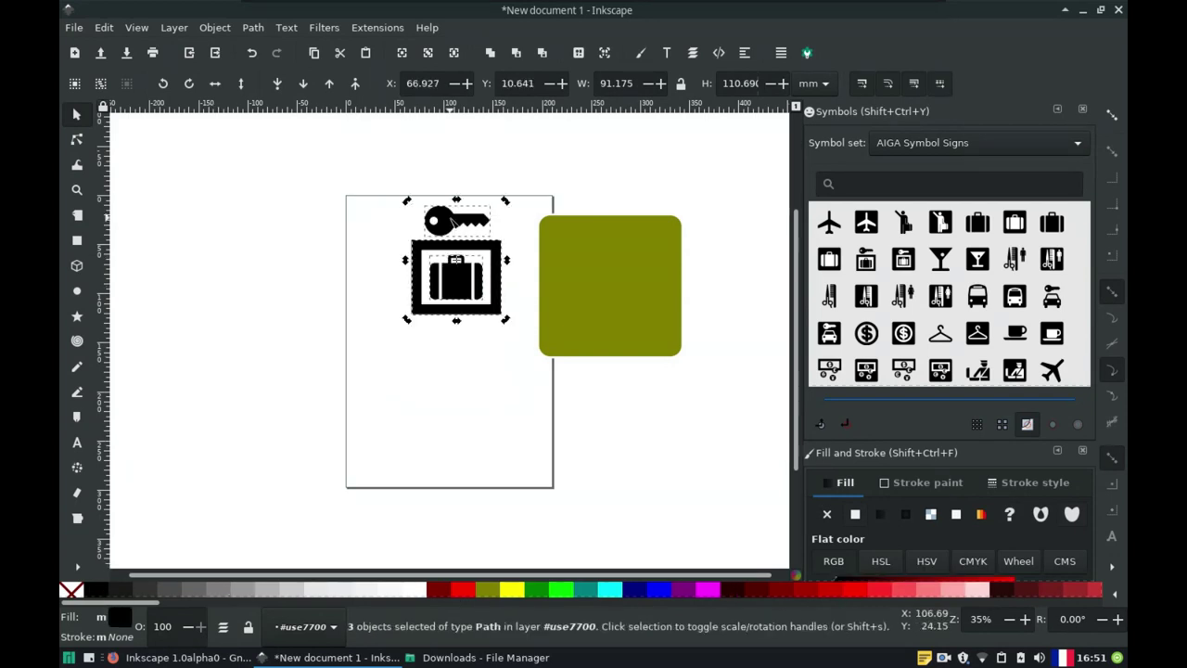
Separate the key and suitcase, put the black frame on the olive square, and raise it to the top.
key(n)
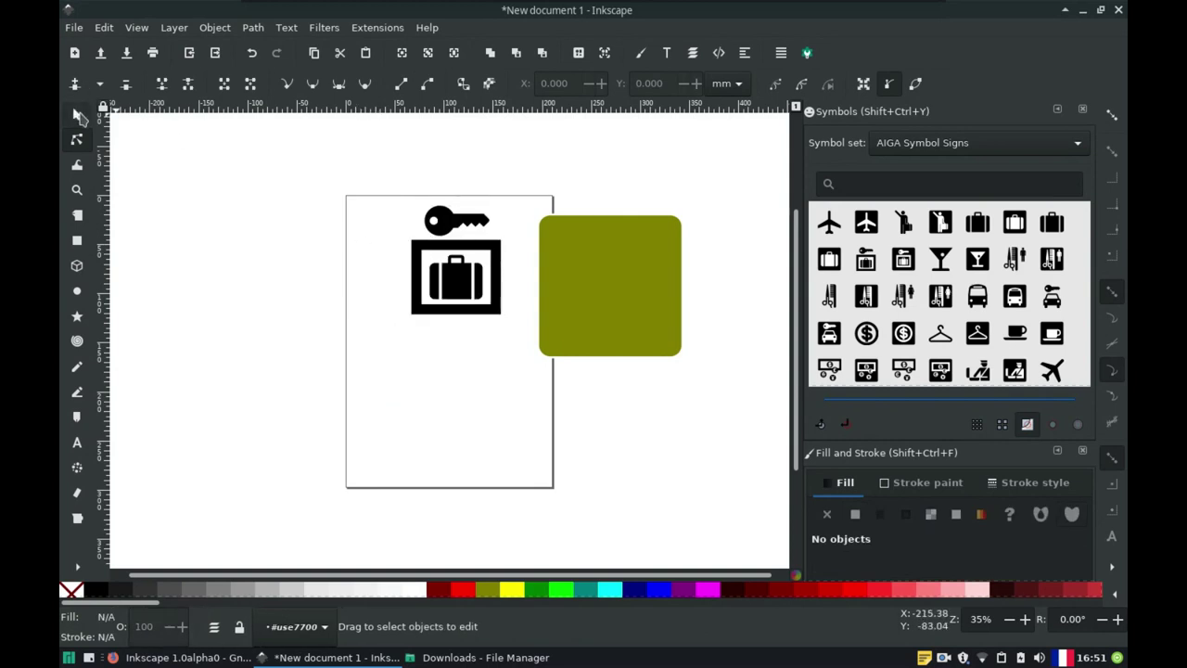
click(78, 115)
drag(459, 223, 471, 183)
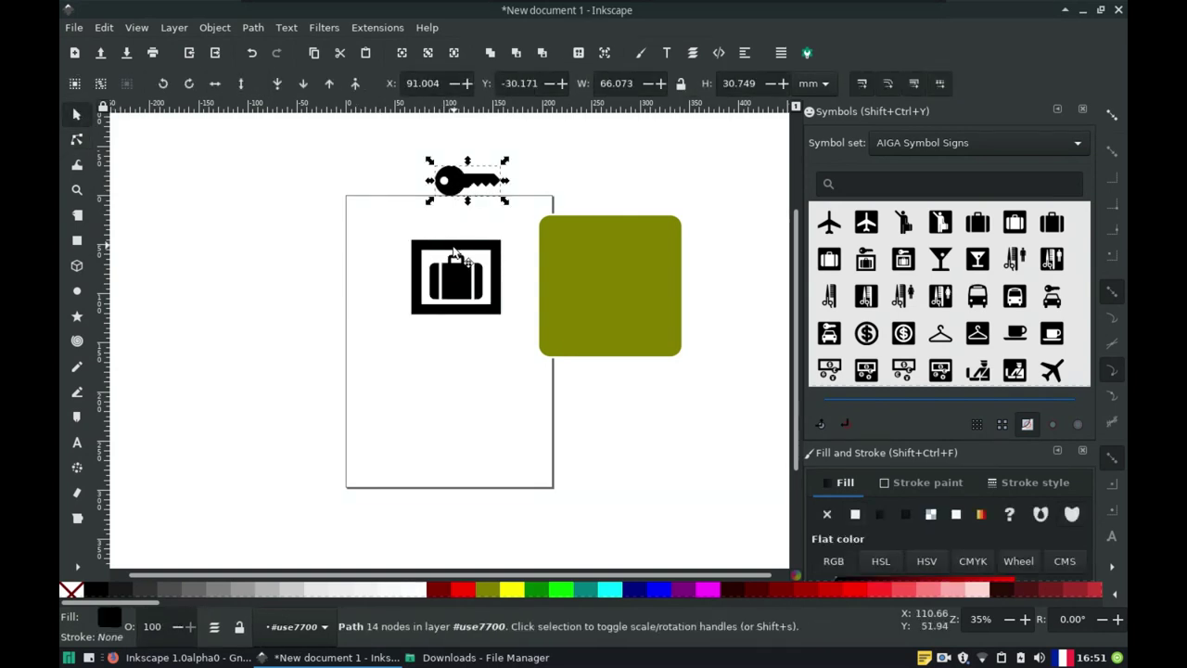
drag(454, 252, 370, 316)
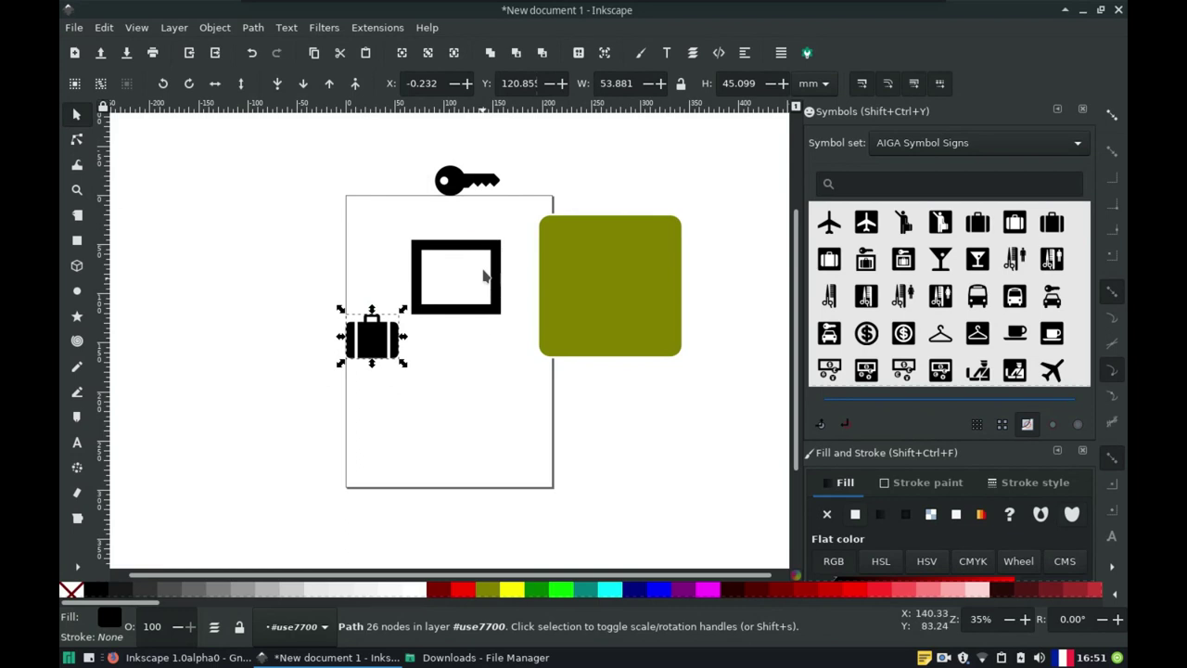
drag(484, 247, 640, 250)
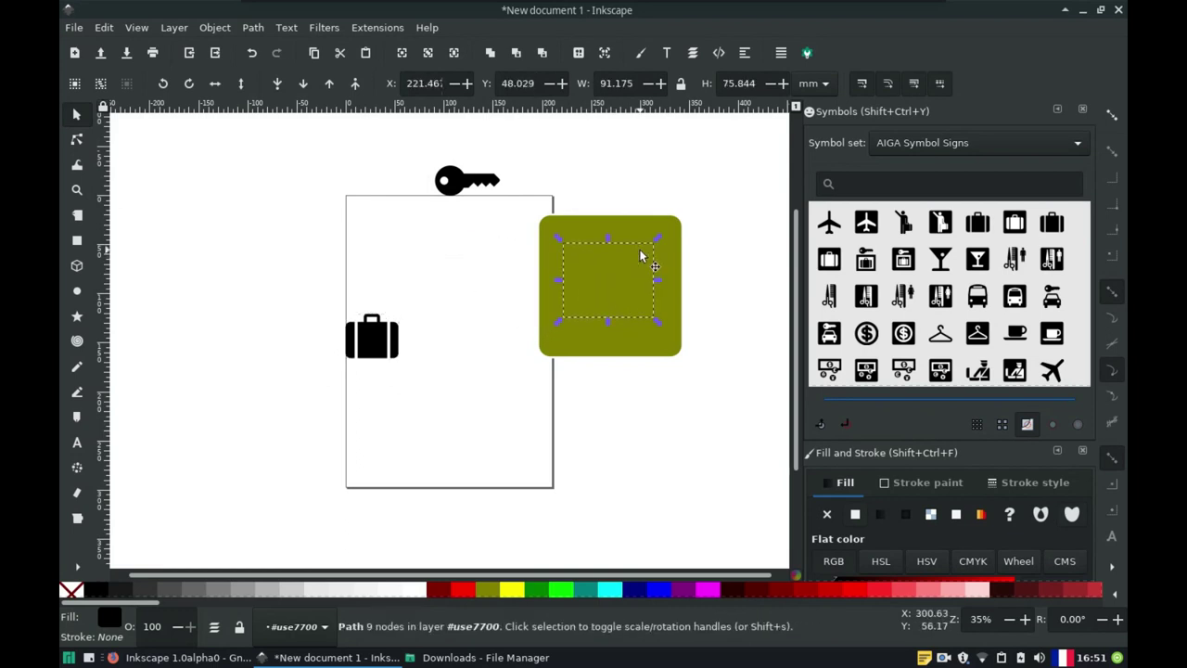
click(356, 84)
Place the key and suitcase inside the frame and move the assembled sign back onto the page.
drag(464, 189, 598, 344)
drag(375, 339, 608, 288)
drag(721, 179, 422, 436)
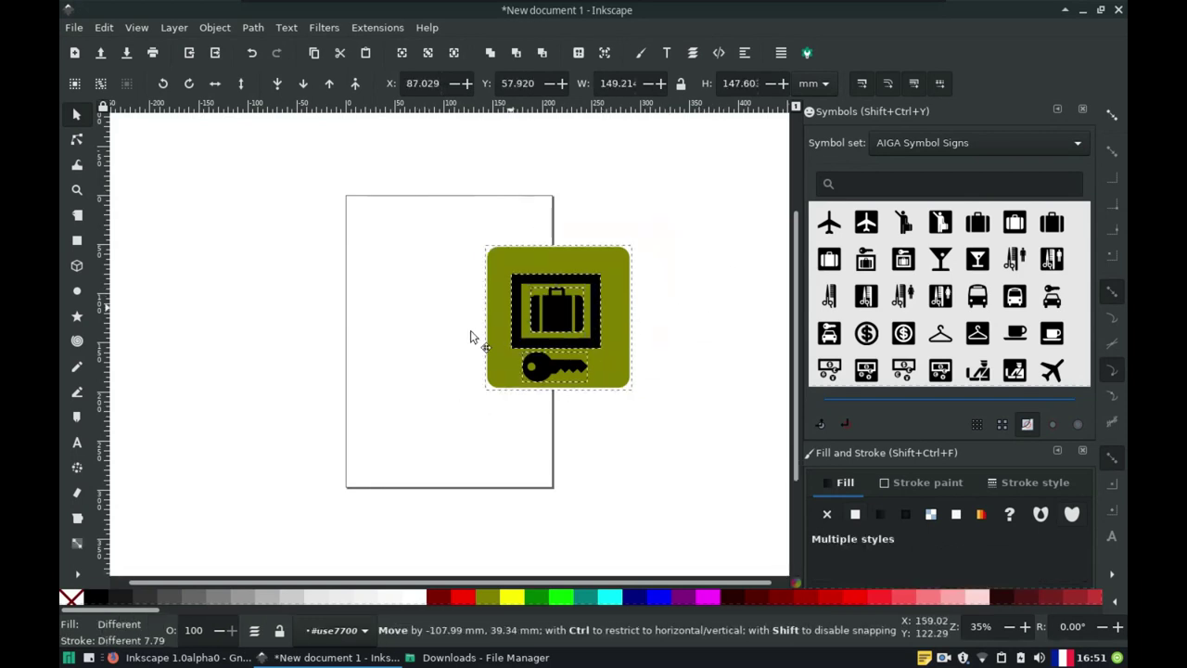
drag(611, 277, 453, 313)
click(556, 445)
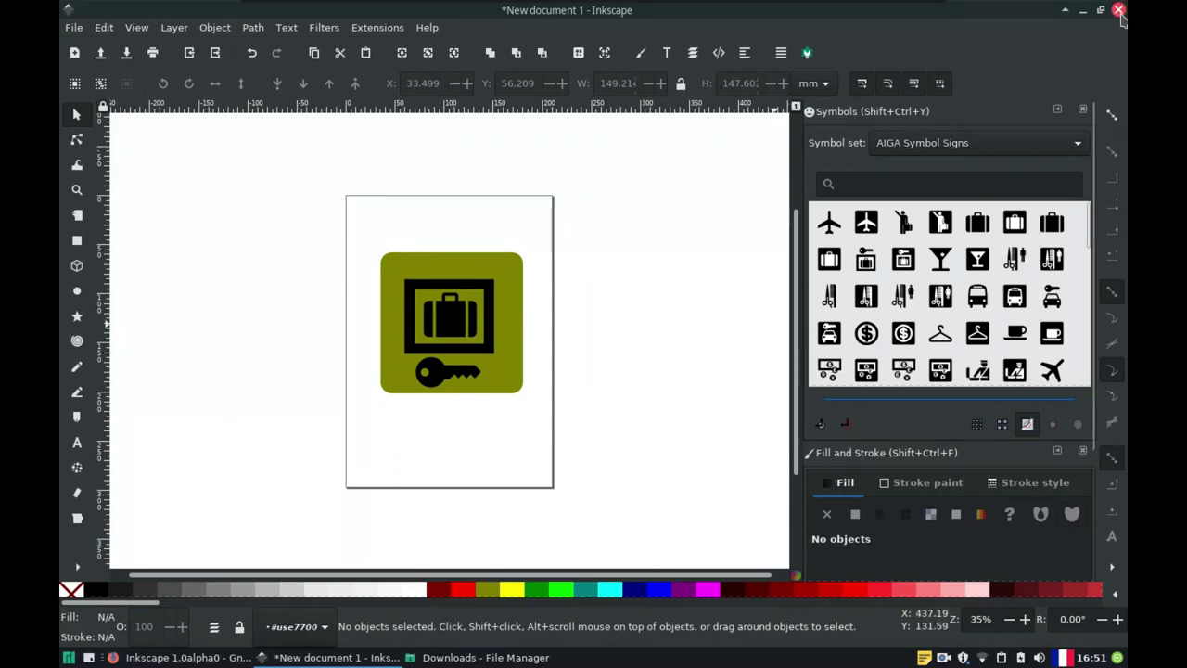
Close New document 1 in Inkscape without saving, then minimise the File Manager window.
click(1118, 10)
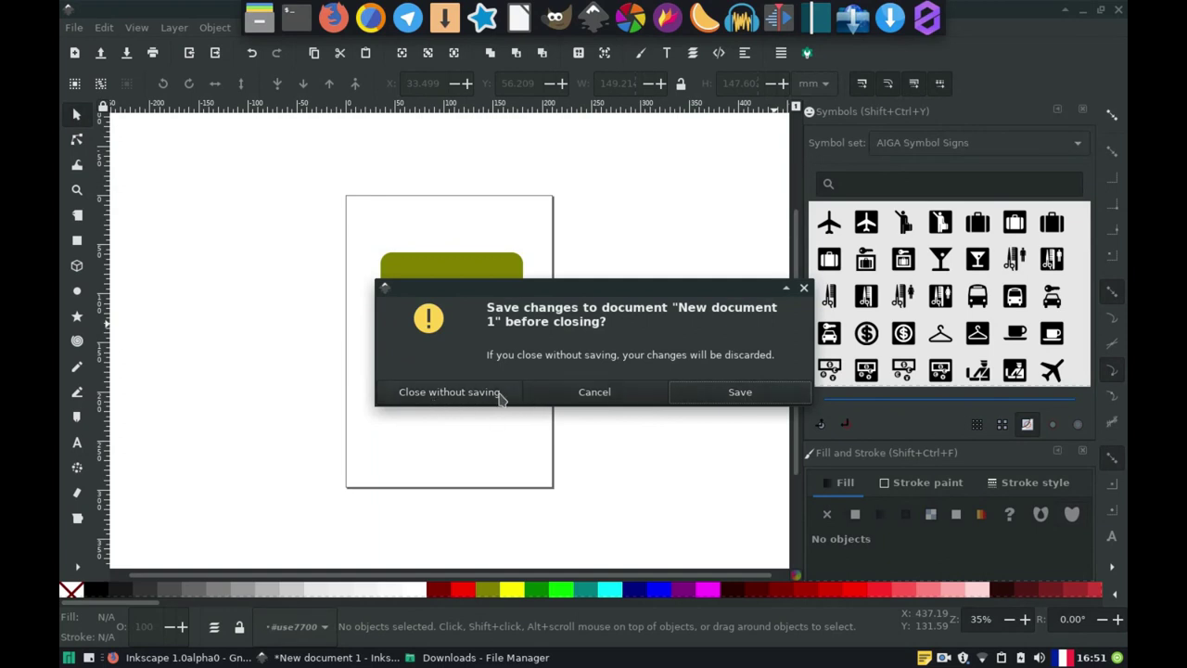
key(Escape)
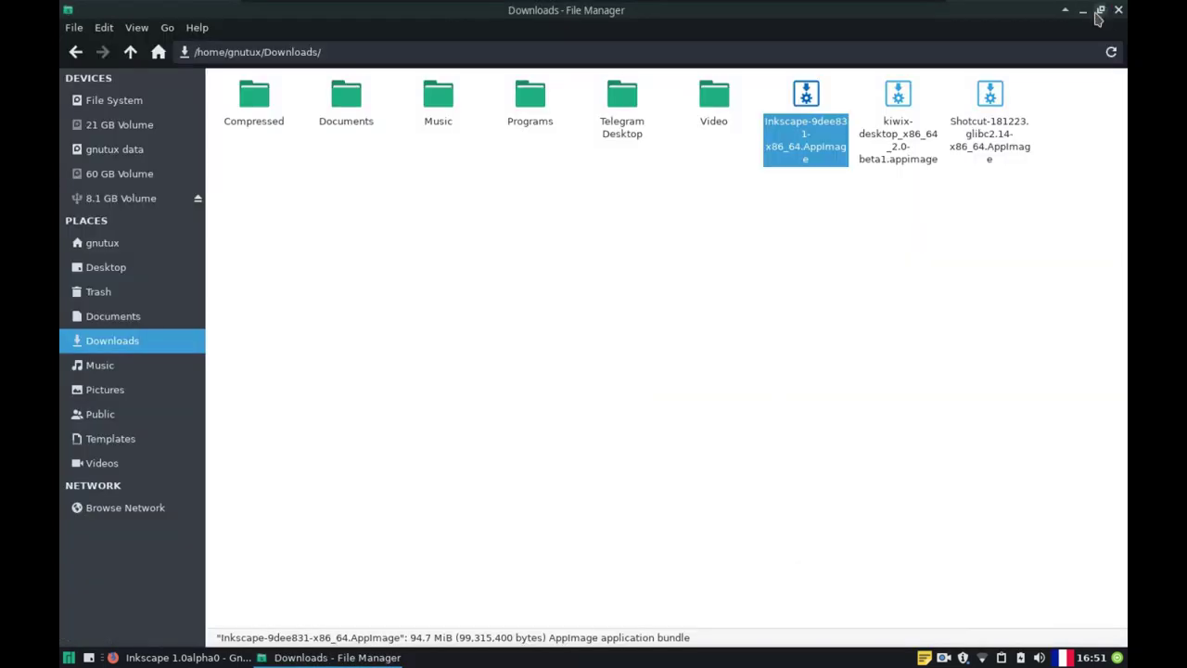
click(1083, 11)
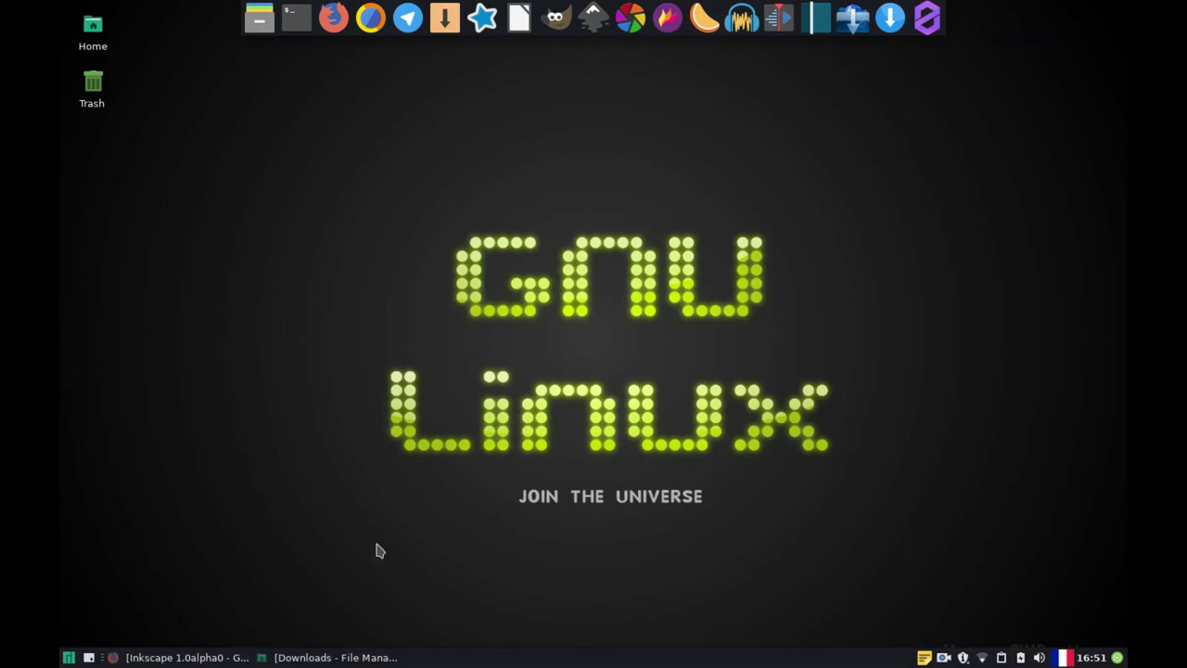
Bring Firefox back and show the Inkscape Wiki's Release notes/1.0 page.
click(142, 658)
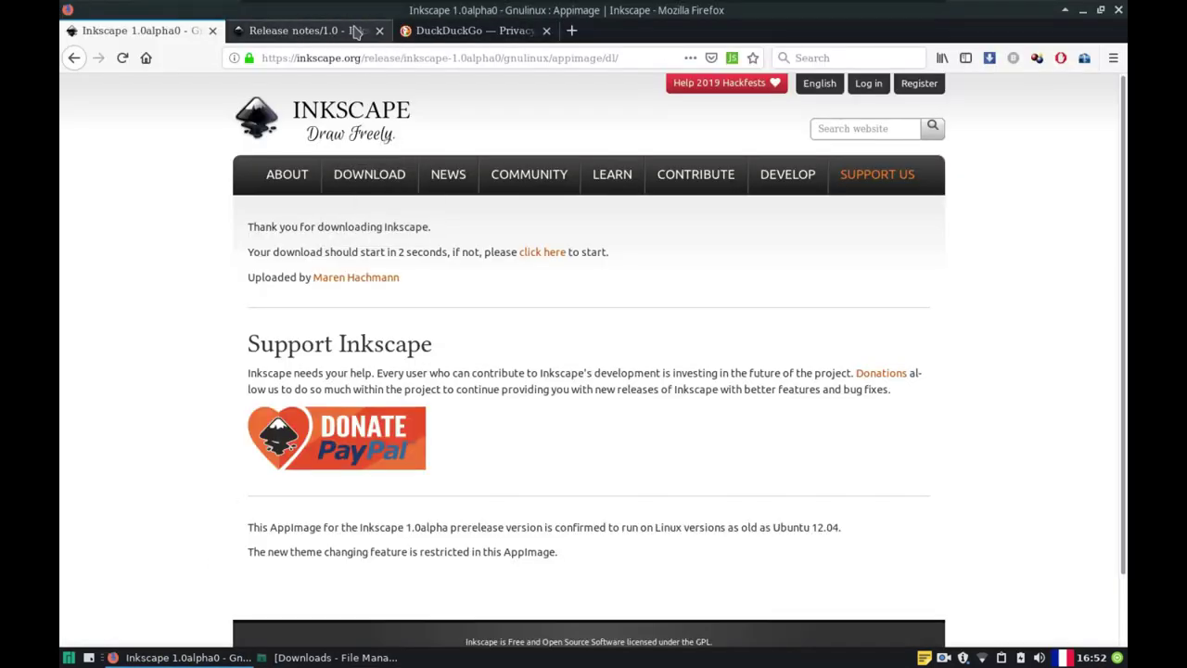
click(354, 32)
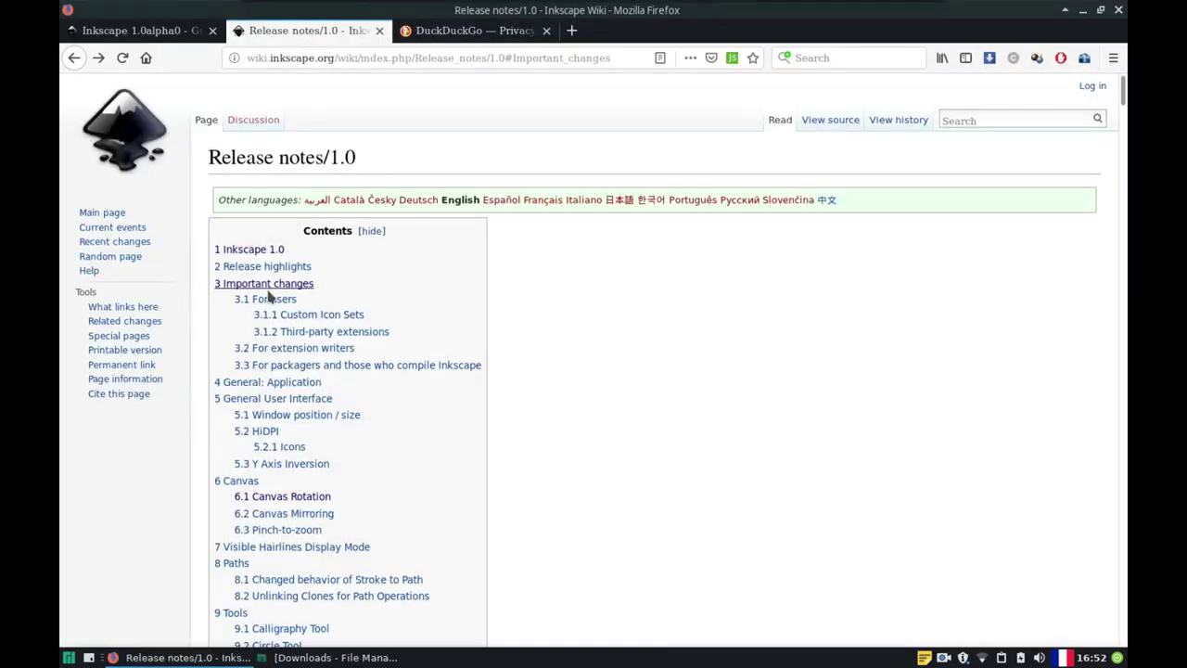
scroll(264, 232, down, 3)
scroll(261, 130, up, 3)
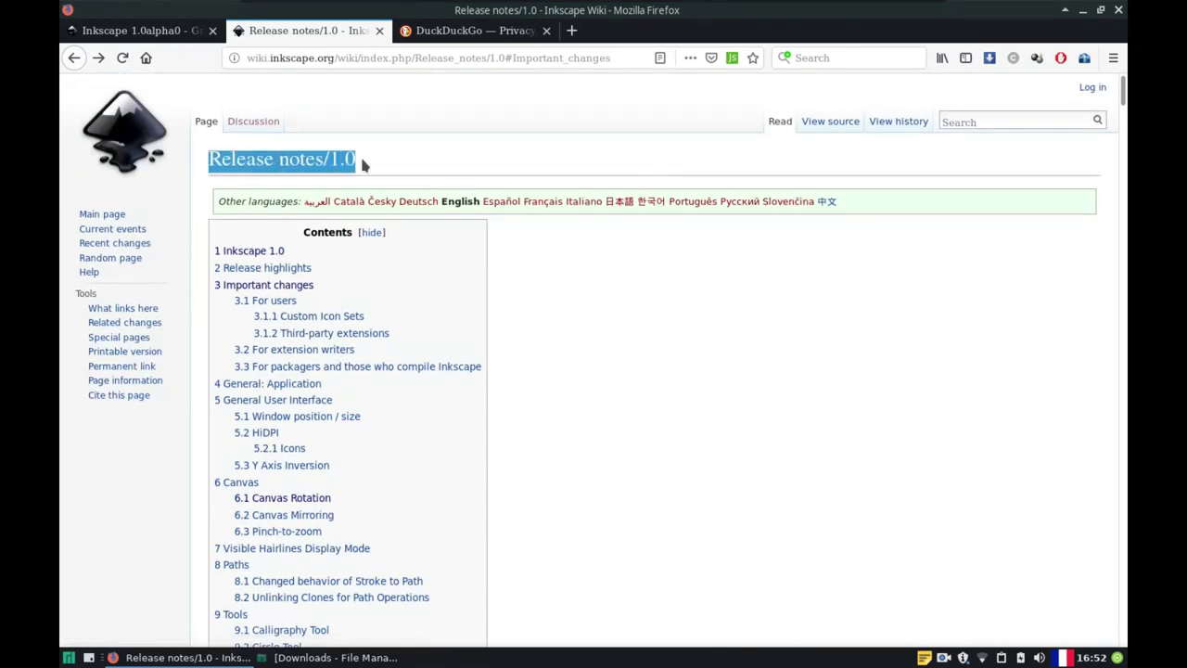
click(368, 280)
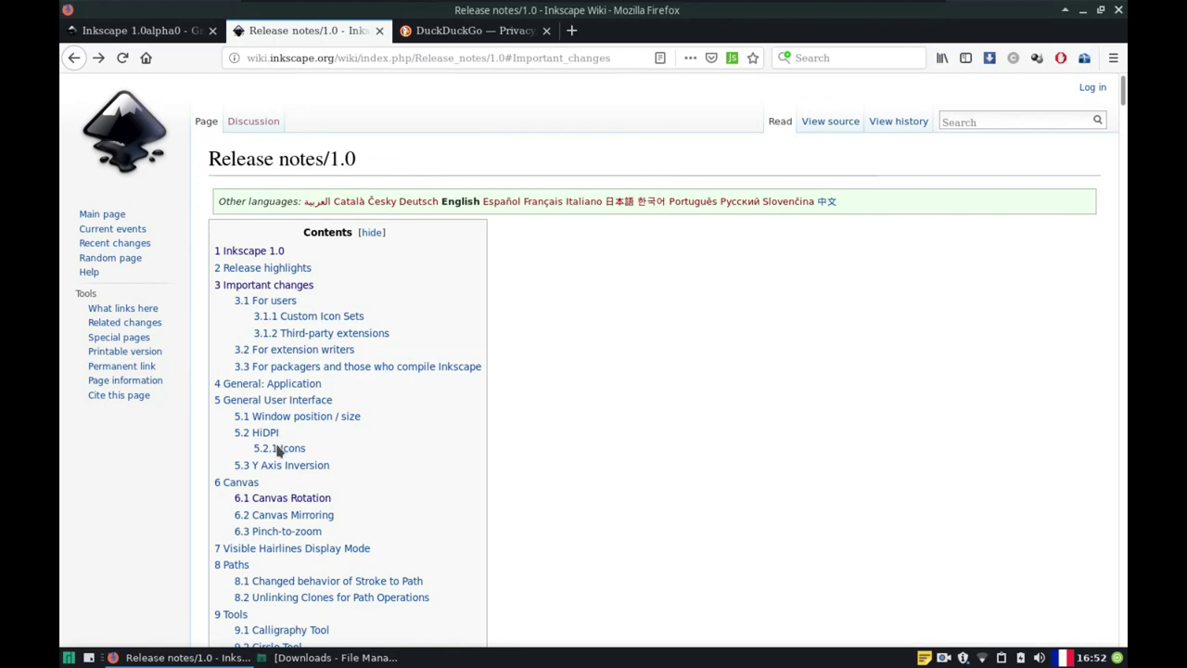
Scroll the release notes down to the Boolean Operations LPE section, then minimise Firefox.
scroll(282, 477, down, 3)
scroll(283, 478, down, 1)
scroll(283, 478, down, 3)
scroll(283, 478, down, 3)
scroll(283, 478, down, 5)
scroll(282, 478, down, 4)
scroll(283, 483, down, 3)
scroll(285, 492, down, 3)
scroll(282, 482, down, 1)
scroll(282, 478, down, 3)
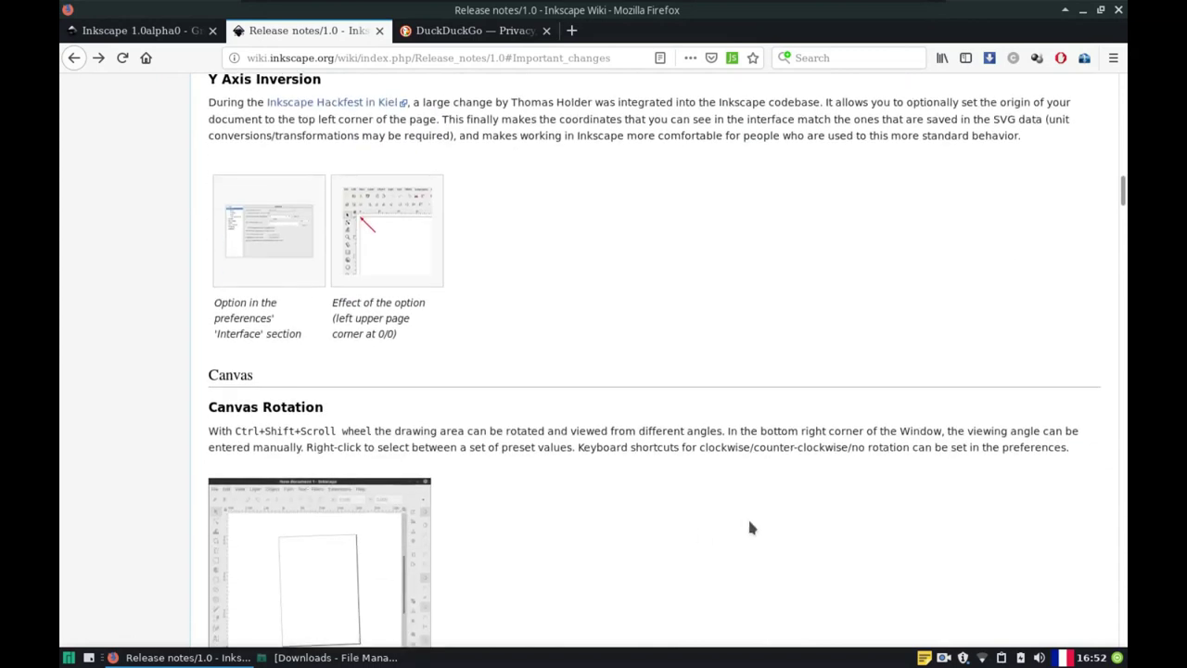
scroll(748, 515, down, 2)
scroll(418, 508, down, 3)
scroll(418, 508, down, 3)
scroll(418, 508, down, 5)
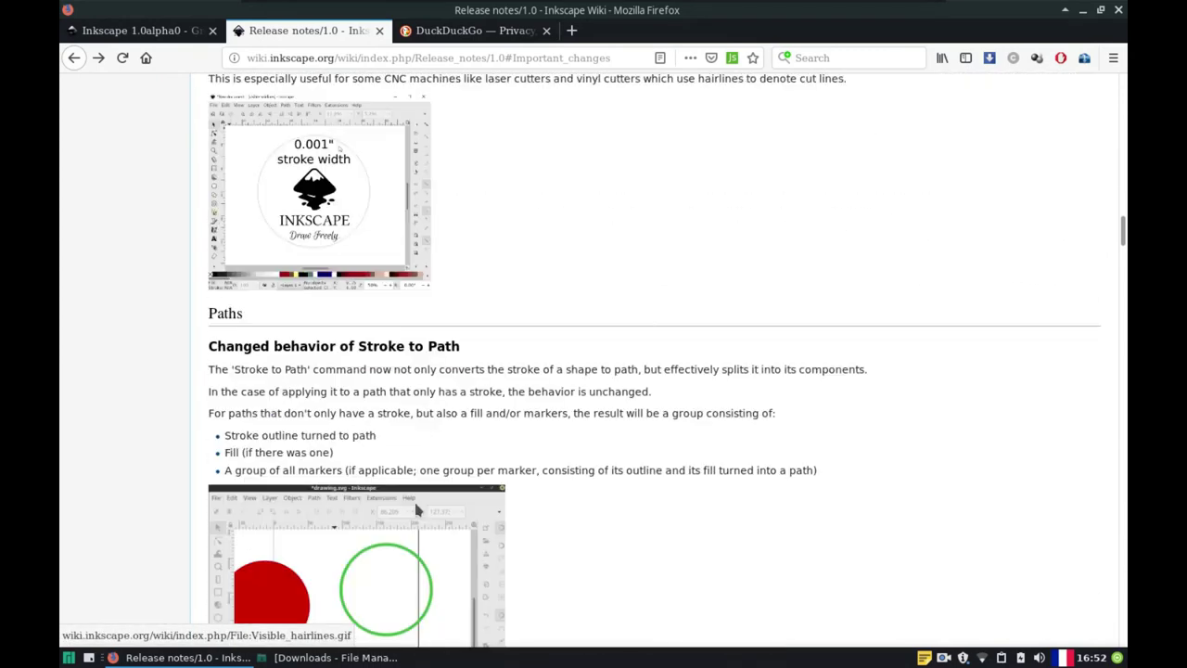
scroll(417, 508, up, 1)
scroll(416, 503, down, 3)
scroll(416, 504, down, 5)
scroll(416, 509, down, 2)
scroll(416, 506, down, 4)
scroll(416, 504, down, 4)
scroll(418, 502, down, 5)
scroll(416, 500, down, 4)
scroll(414, 498, down, 2)
scroll(414, 498, down, 3)
scroll(414, 509, down, 3)
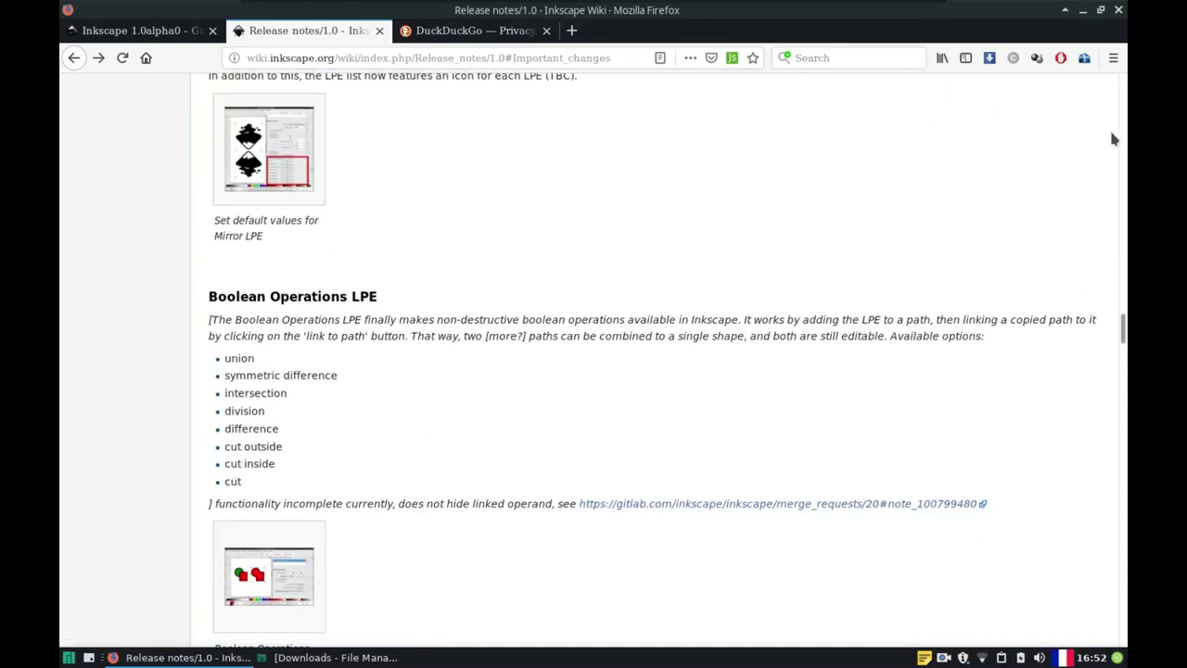
click(1082, 10)
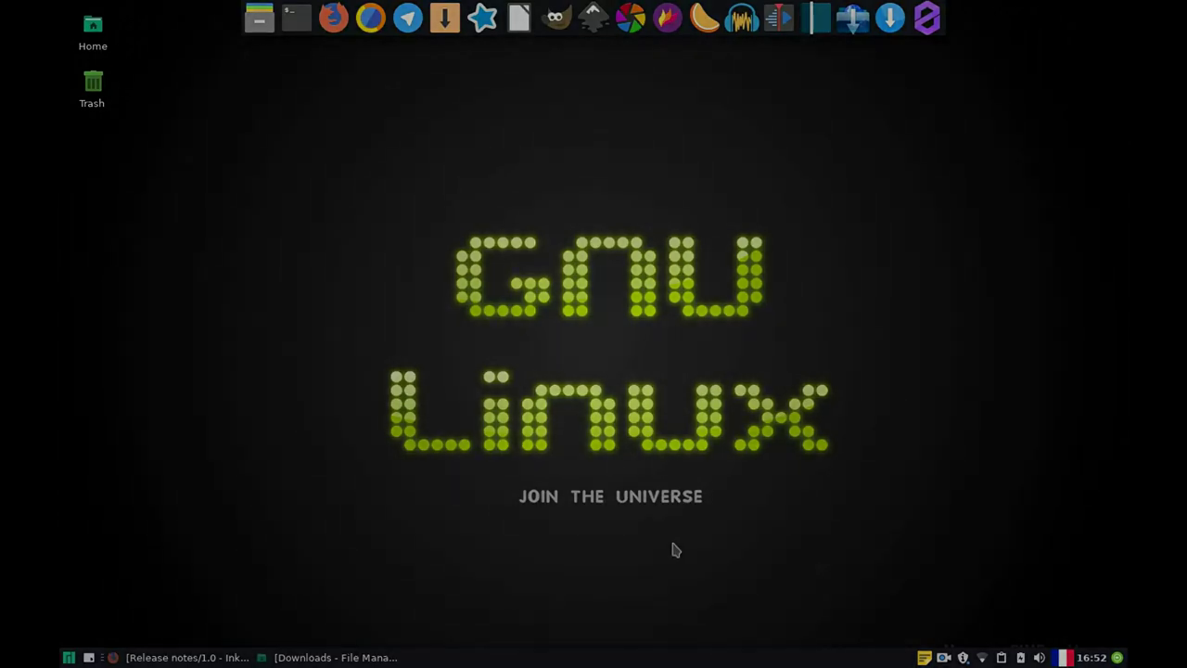
Open the screen recorder's tray menu offering Pause, Cancel and Save recording.
click(943, 656)
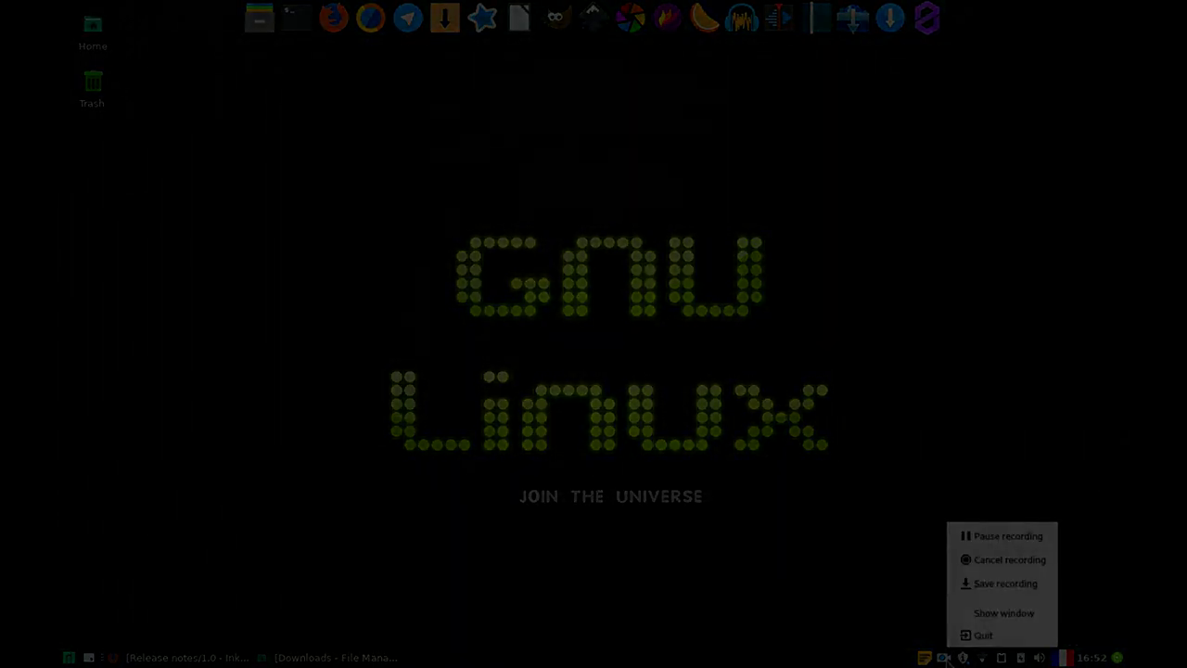